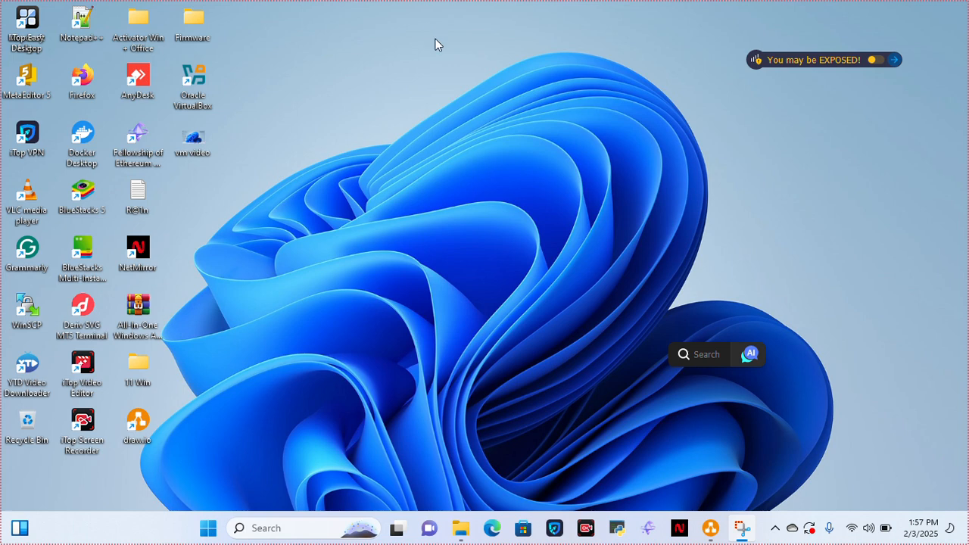
Step: Open Microsoft Edge and minimize it, and view the VM1 details in Oracle VirtualBox Manager before minimizing it too
{"action": "left_click", "coordinate": [494, 528]}
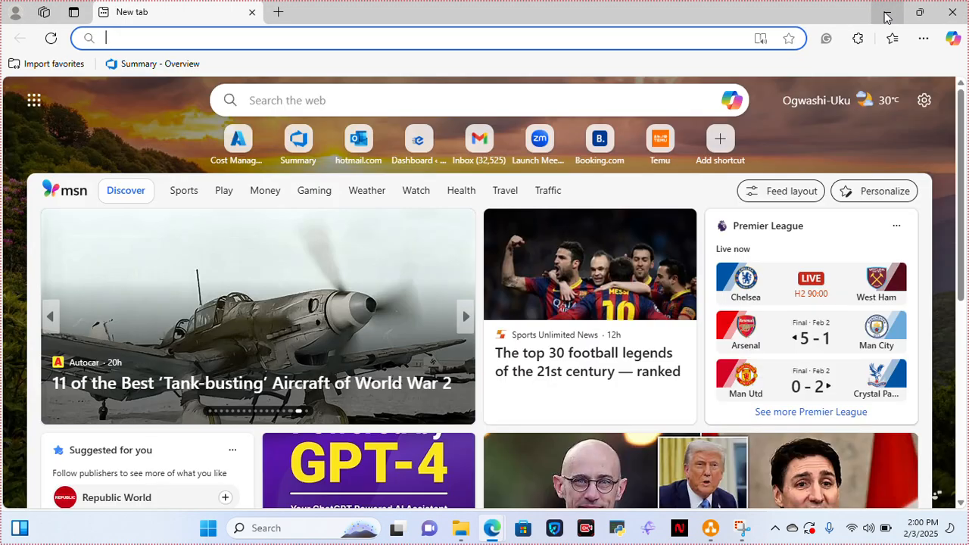
{"action": "left_click", "coordinate": [886, 15]}
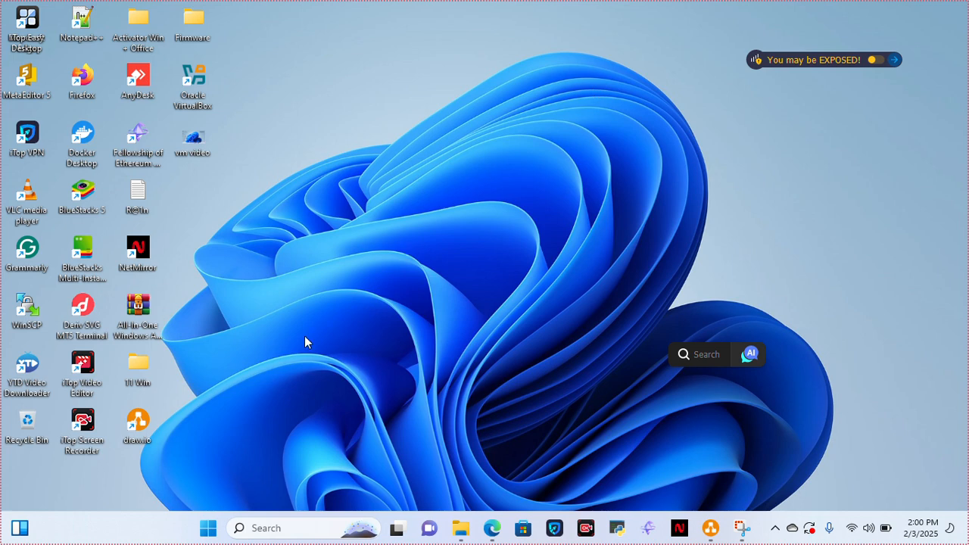
{"action": "double_click", "coordinate": [196, 104]}
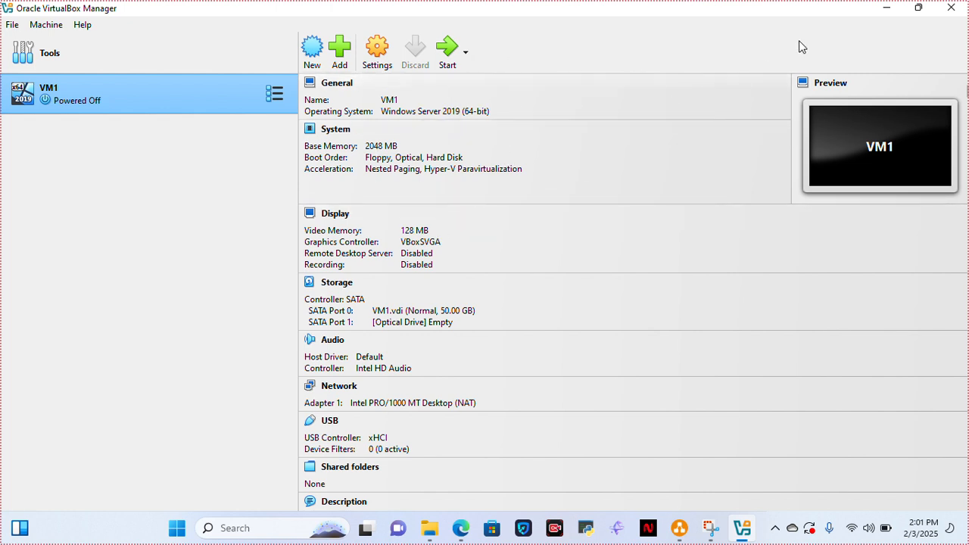
{"action": "left_click", "coordinate": [884, 12]}
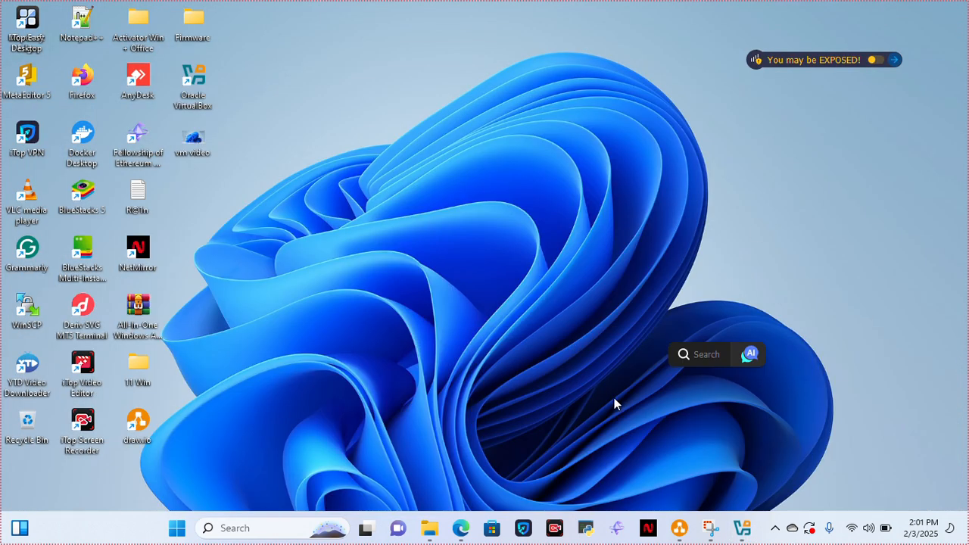
Step: Switch to Microsoft Edge and load the Azure portal at portal.azure.com
{"action": "mouse_move", "coordinate": [463, 527]}
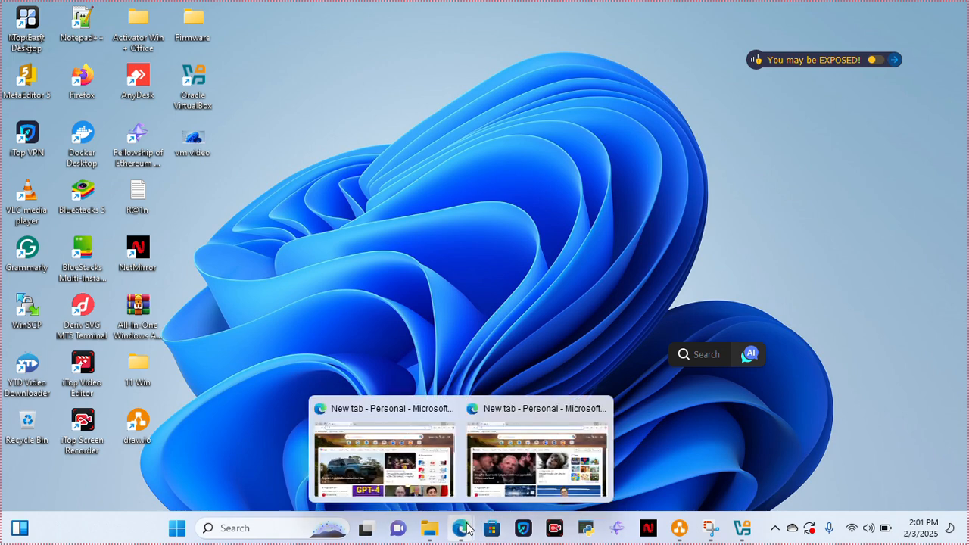
{"action": "left_click", "coordinate": [409, 476]}
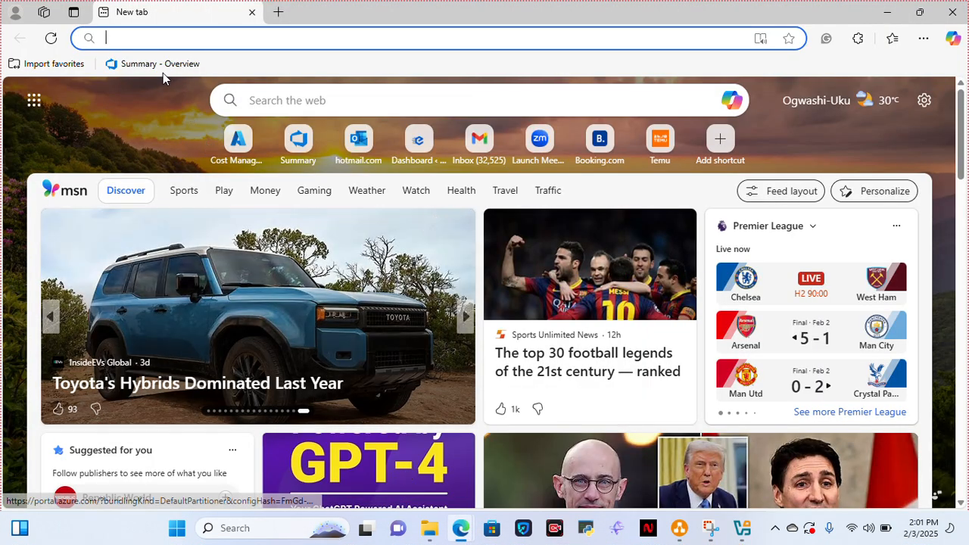
{"action": "left_click", "coordinate": [155, 44]}
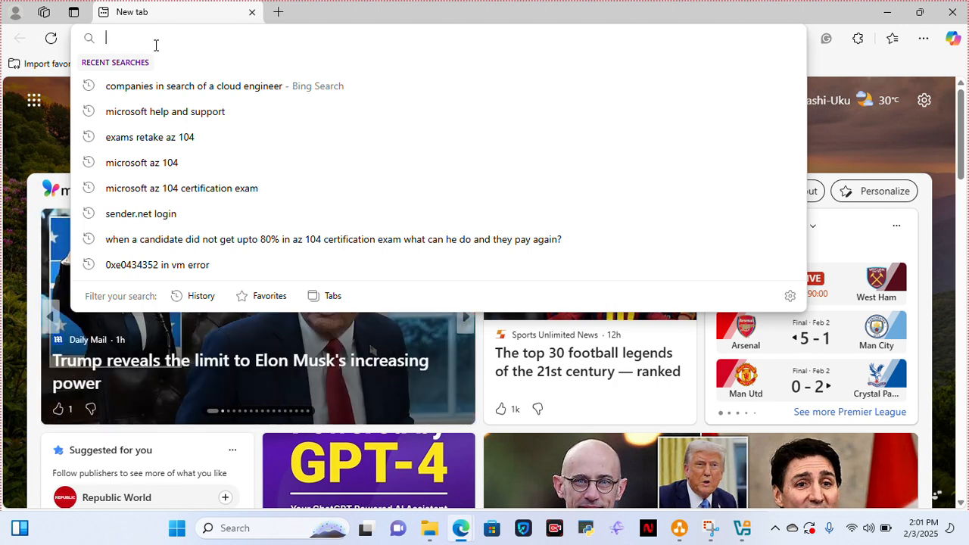
{"action": "left_click", "coordinate": [406, 27]}
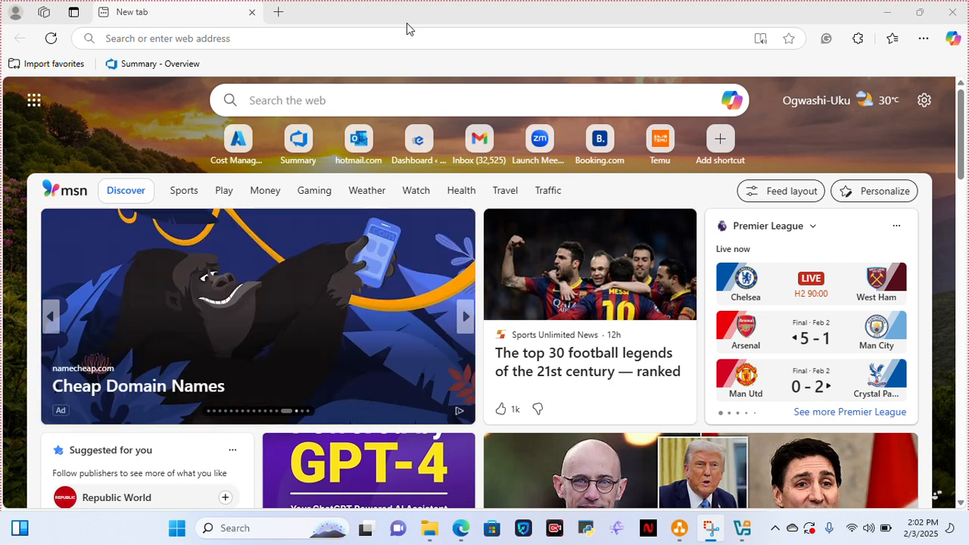
{"action": "left_click", "coordinate": [355, 38]}
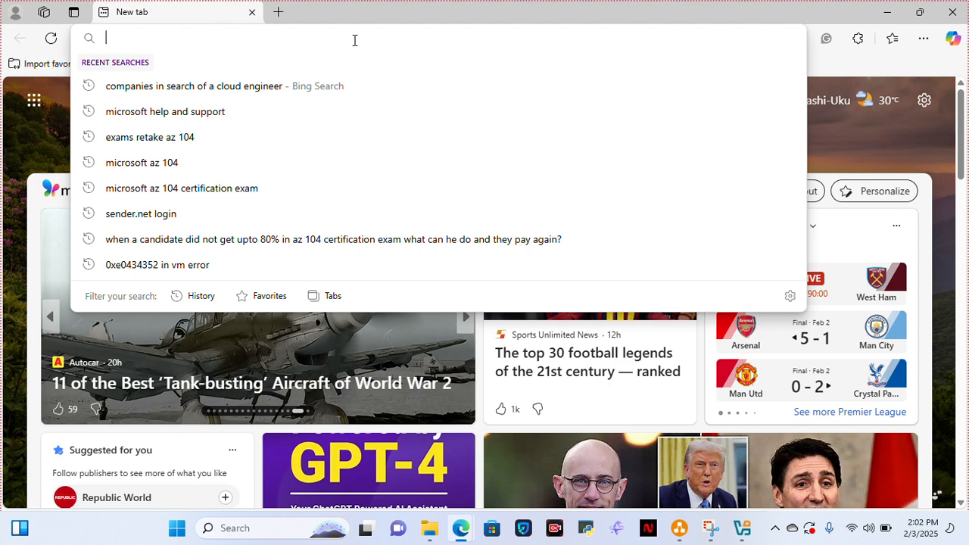
{"action": "type", "text": "portal"}
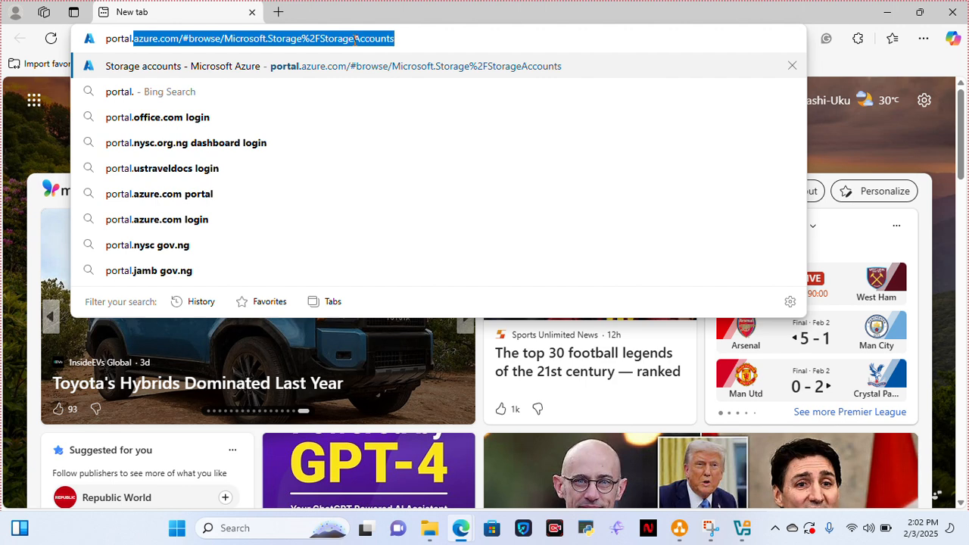
{"action": "type", "text": ".azure"}
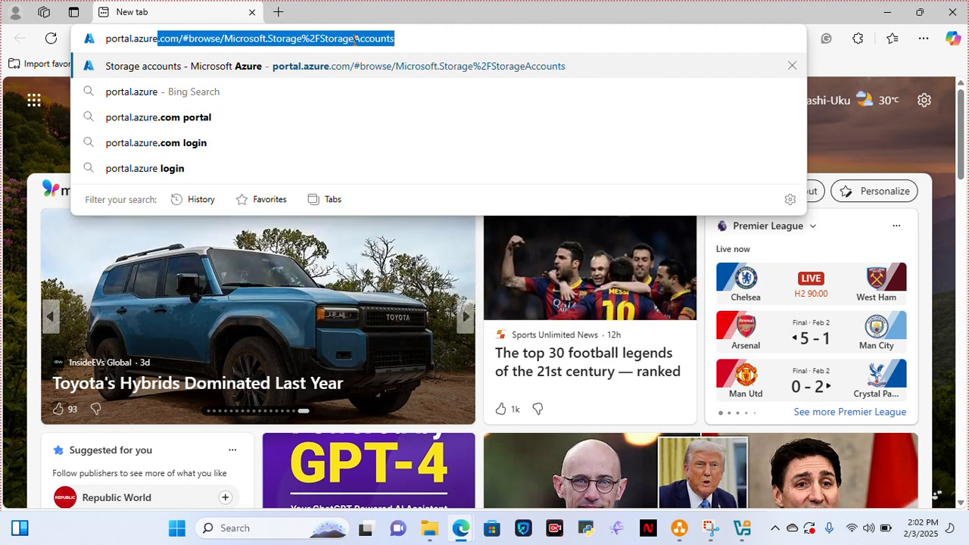
{"action": "type", "text": ".com"}
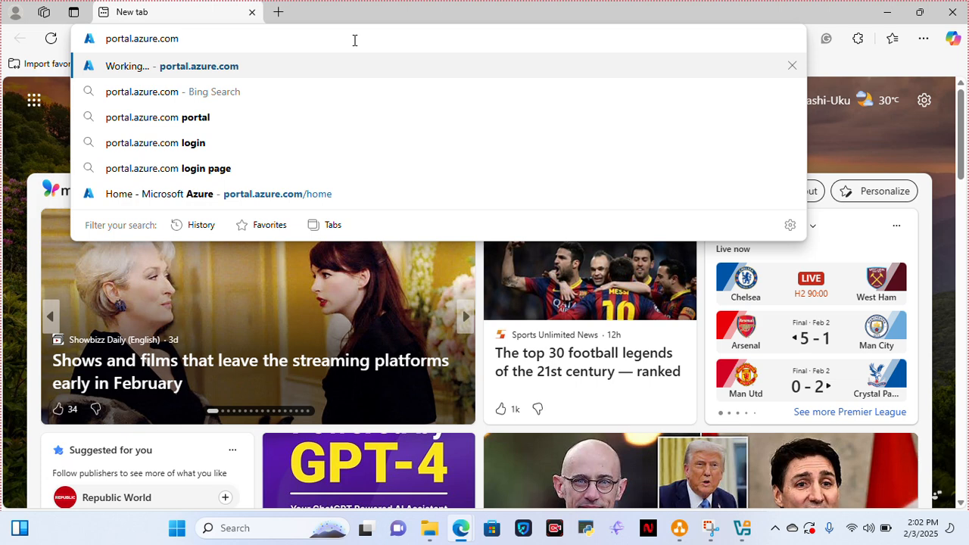
{"action": "key", "text": "Return"}
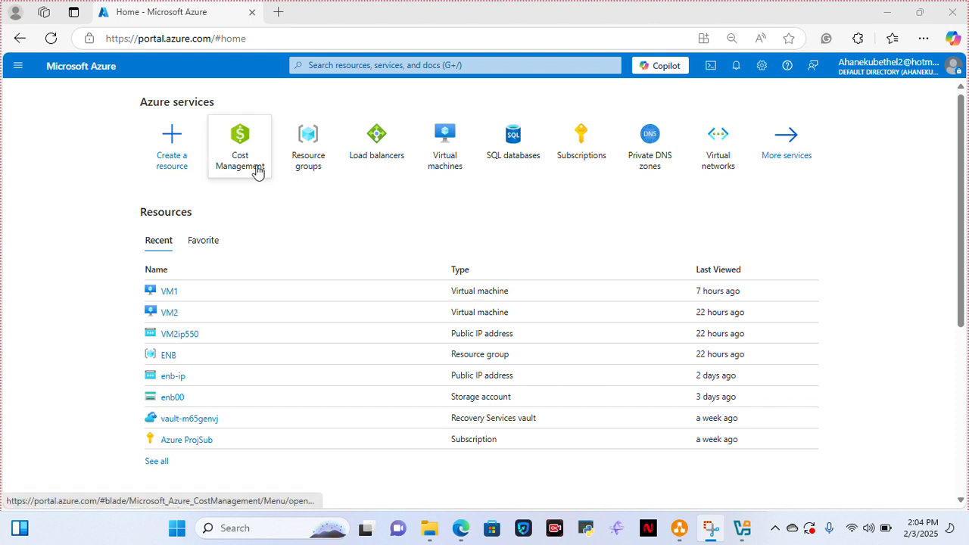
Step: Go to the Virtual machines service and start creating a new Azure virtual machine
{"action": "mouse_move", "coordinate": [213, 169]}
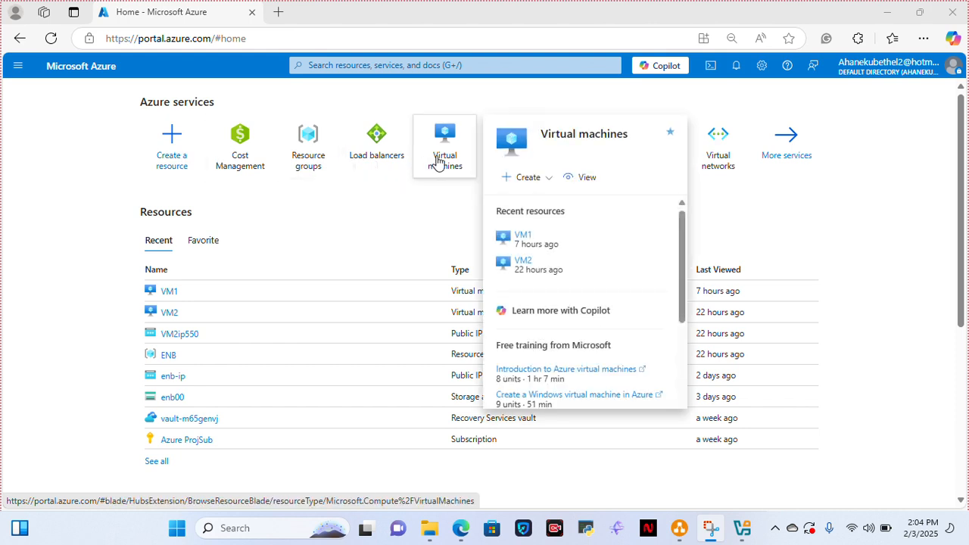
{"action": "left_click", "coordinate": [436, 162]}
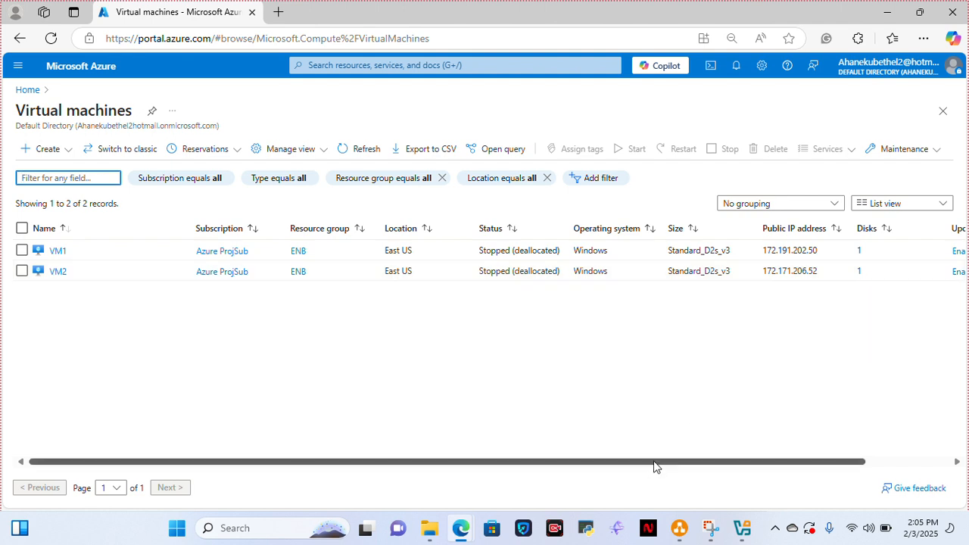
{"action": "left_click_drag", "start_coordinate": [655, 465], "coordinate": [719, 464]}
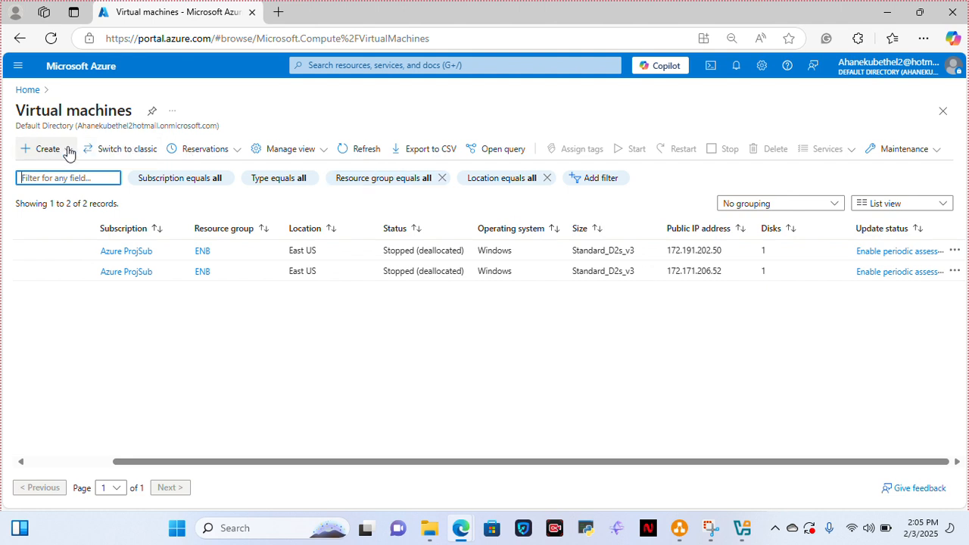
{"action": "left_click", "coordinate": [43, 152]}
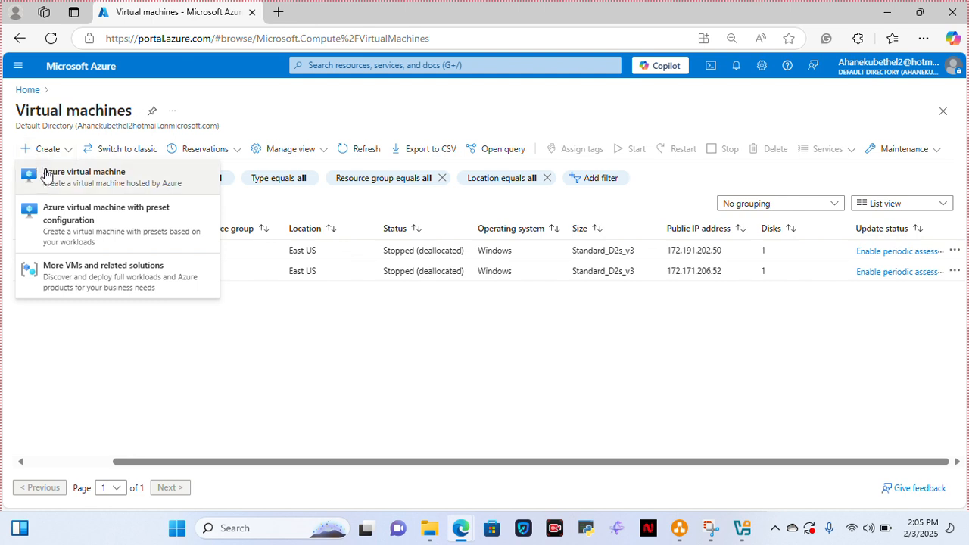
{"action": "left_click", "coordinate": [50, 180]}
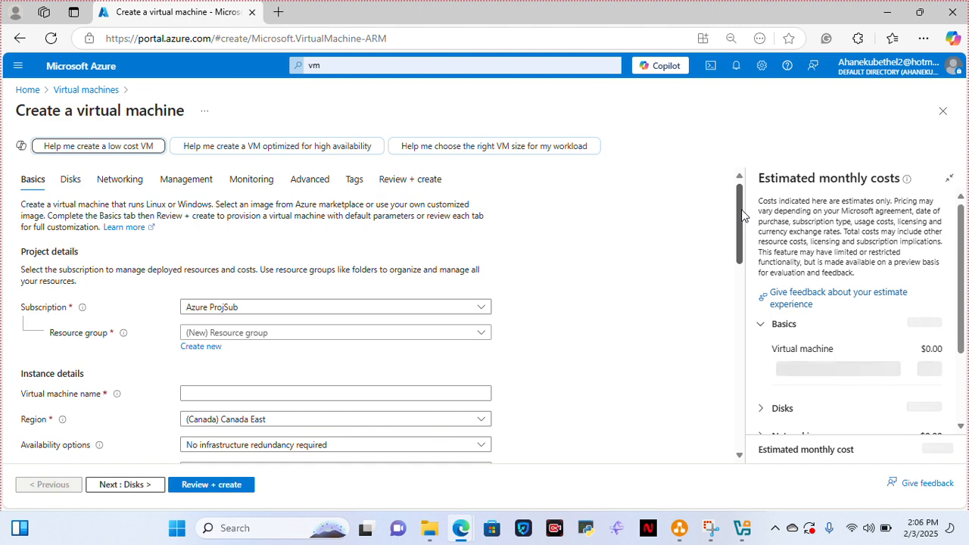
Step: Create a new resource group named vmres for the virtual machine
{"action": "mouse_move", "coordinate": [741, 216]}
{"action": "left_mouse_down"}
{"action": "mouse_move", "coordinate": [744, 249]}
{"action": "mouse_move", "coordinate": [740, 226]}
{"action": "left_mouse_up"}
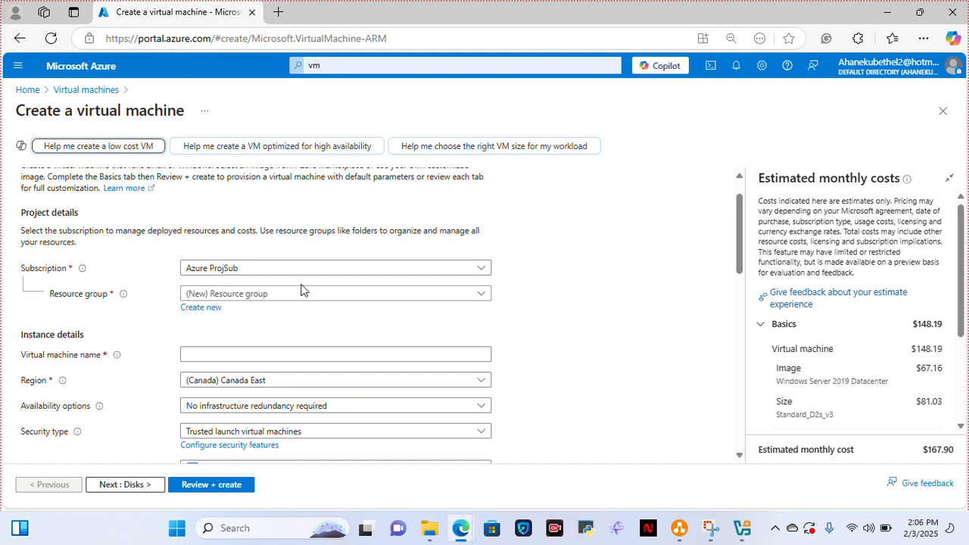
{"action": "left_click", "coordinate": [334, 295]}
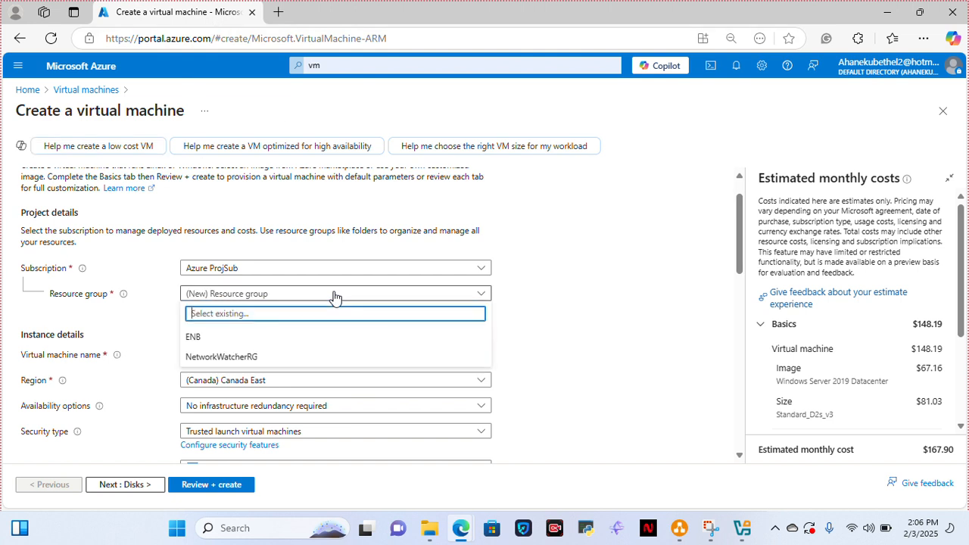
{"action": "left_click", "coordinate": [587, 340]}
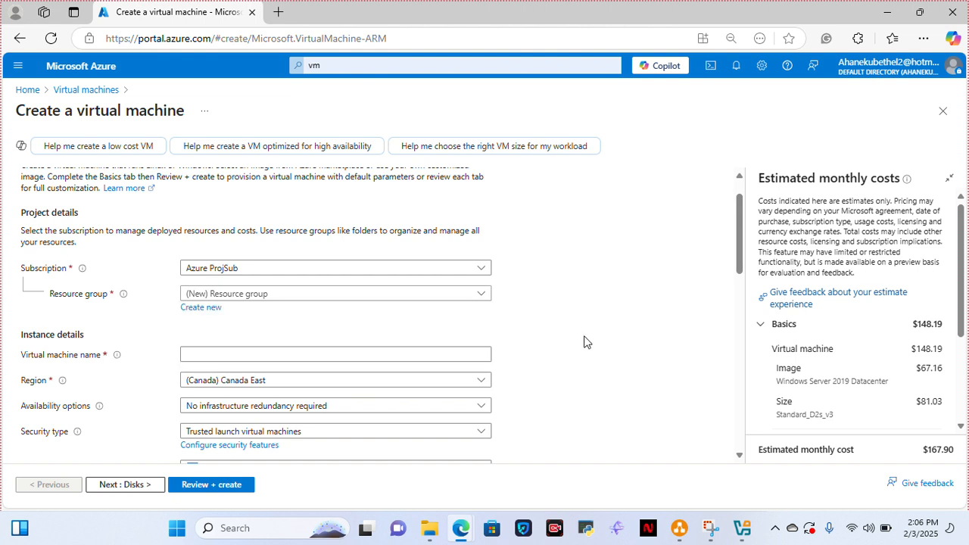
{"action": "left_click", "coordinate": [207, 310]}
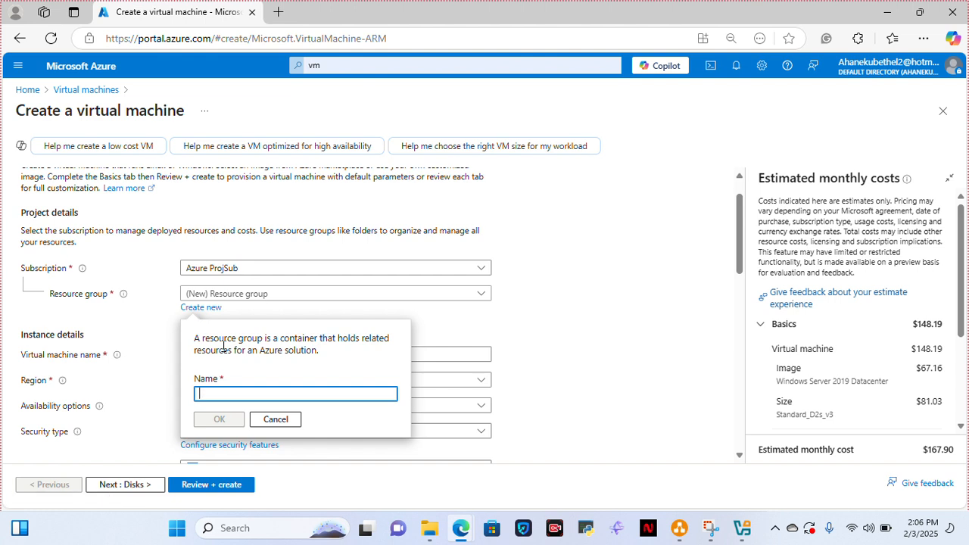
{"action": "type", "text": "vm!"}
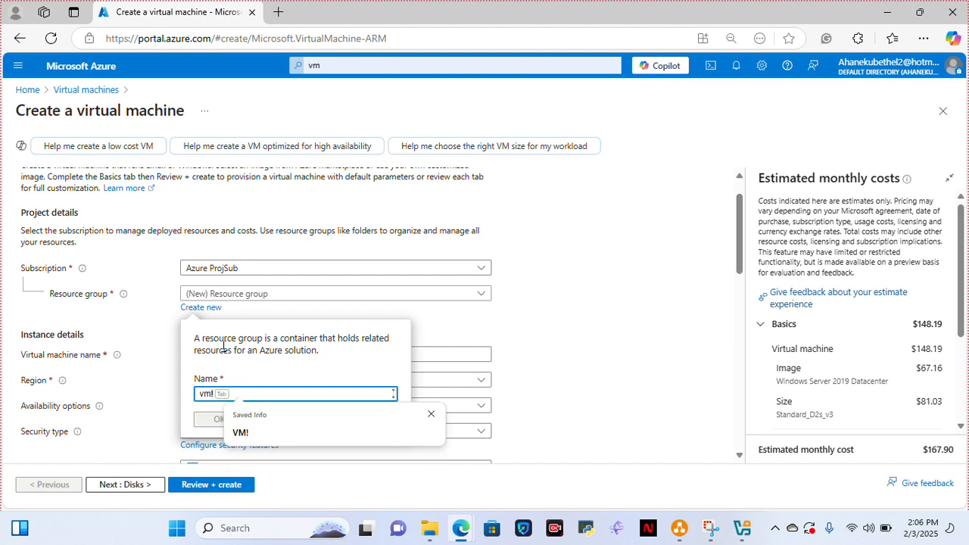
{"action": "key", "text": "BackSpace"}
{"action": "type", "text": "res"}
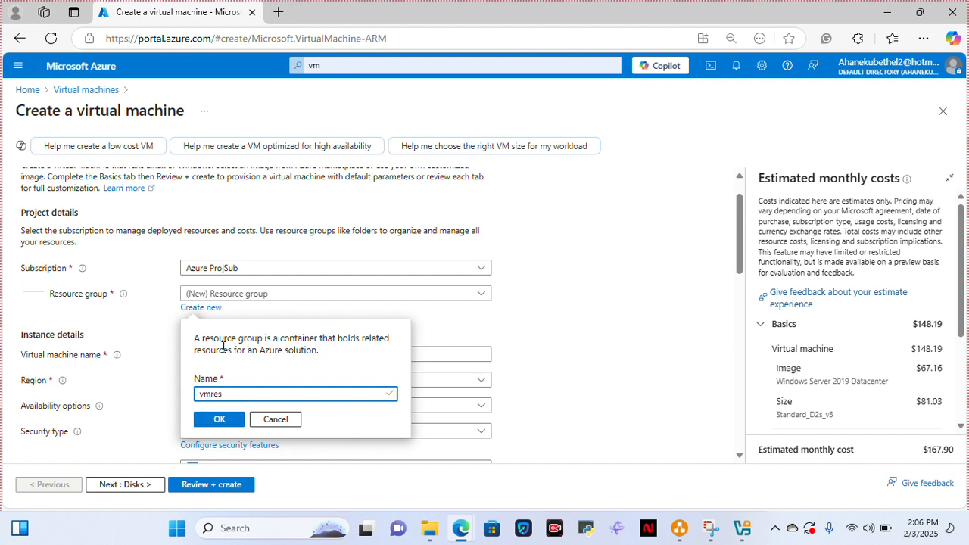
{"action": "left_click", "coordinate": [219, 420]}
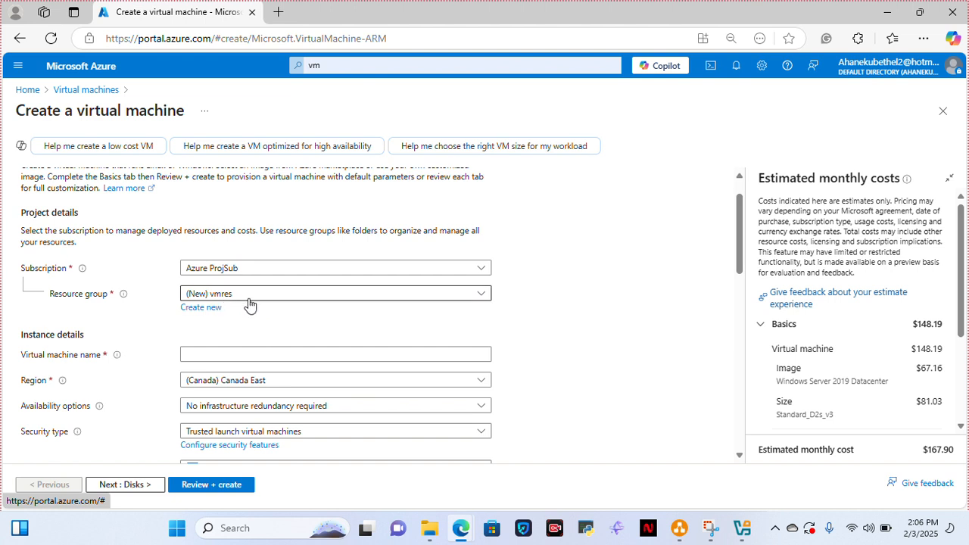
Step: Name the virtual machine VM3 in the instance details
{"action": "left_click", "coordinate": [354, 352]}
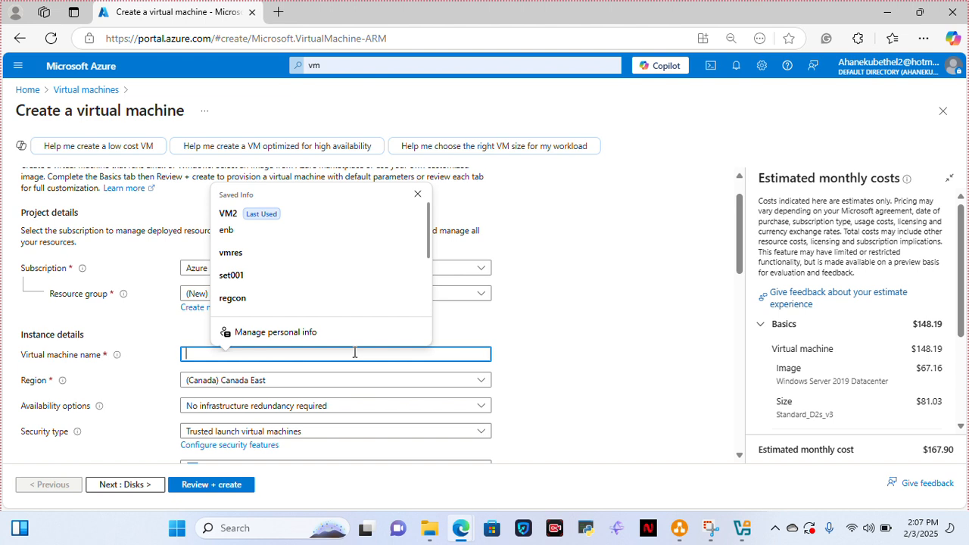
{"action": "type", "text": "VM#"}
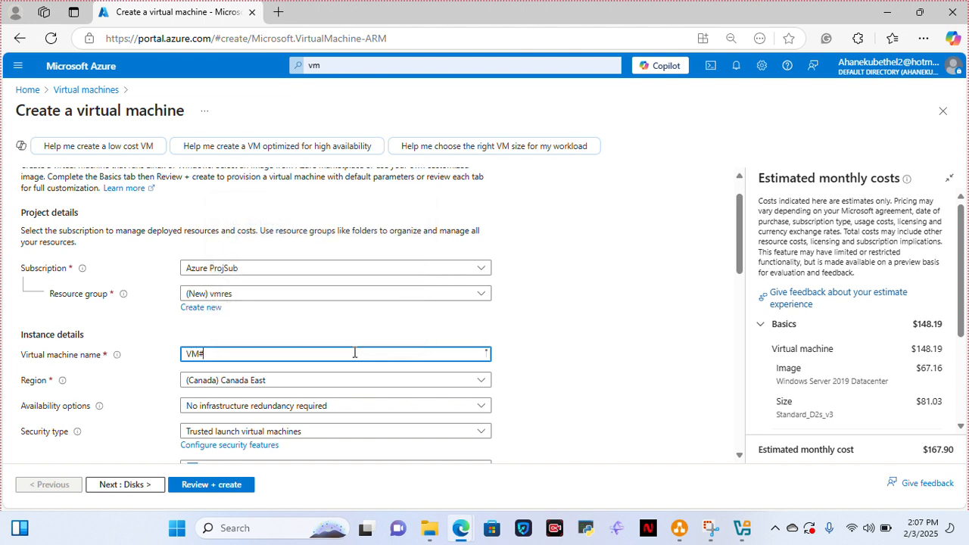
{"action": "key", "text": "BackSpace"}
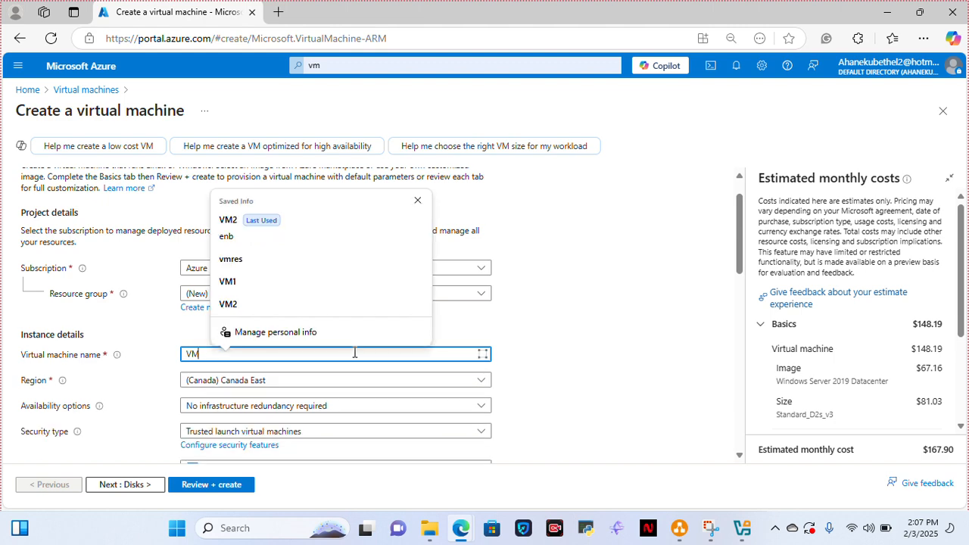
{"action": "type", "text": "3"}
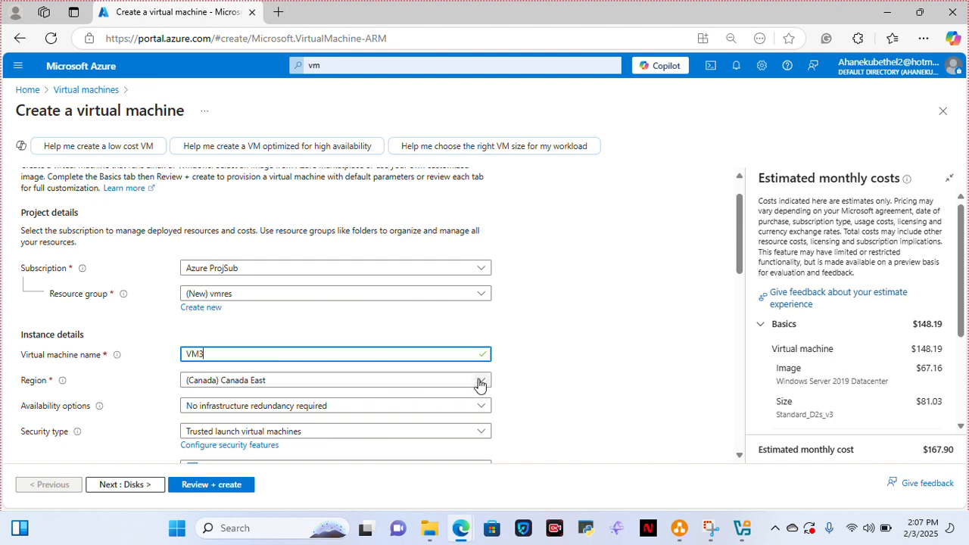
Step: Set the virtual machine's region to (US) East US
{"action": "left_click", "coordinate": [479, 383]}
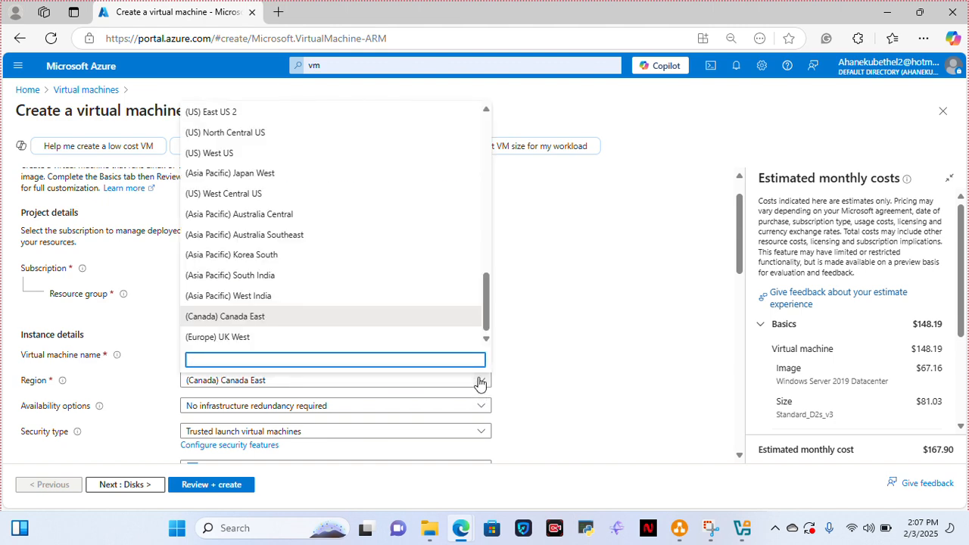
{"action": "left_click", "coordinate": [488, 319]}
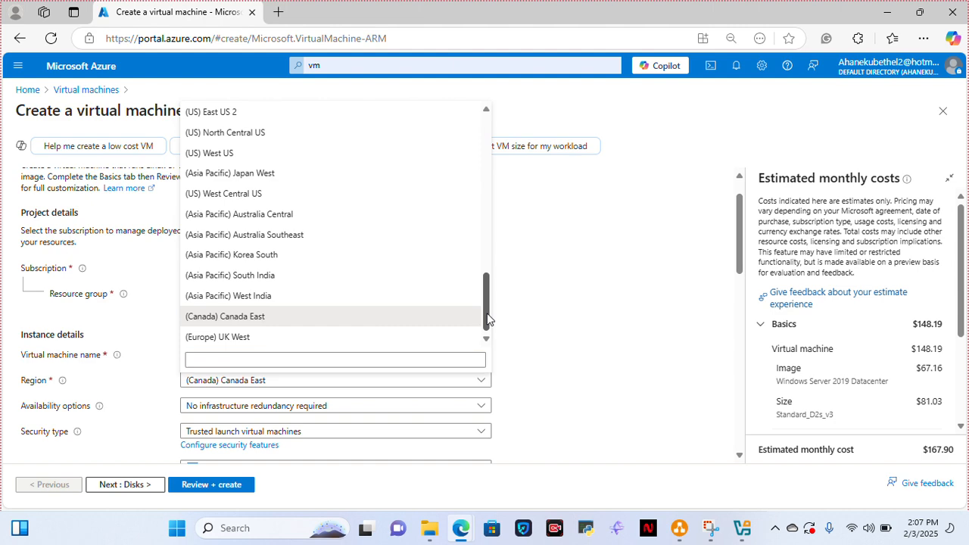
{"action": "left_click_drag", "start_coordinate": [484, 302], "coordinate": [491, 146]}
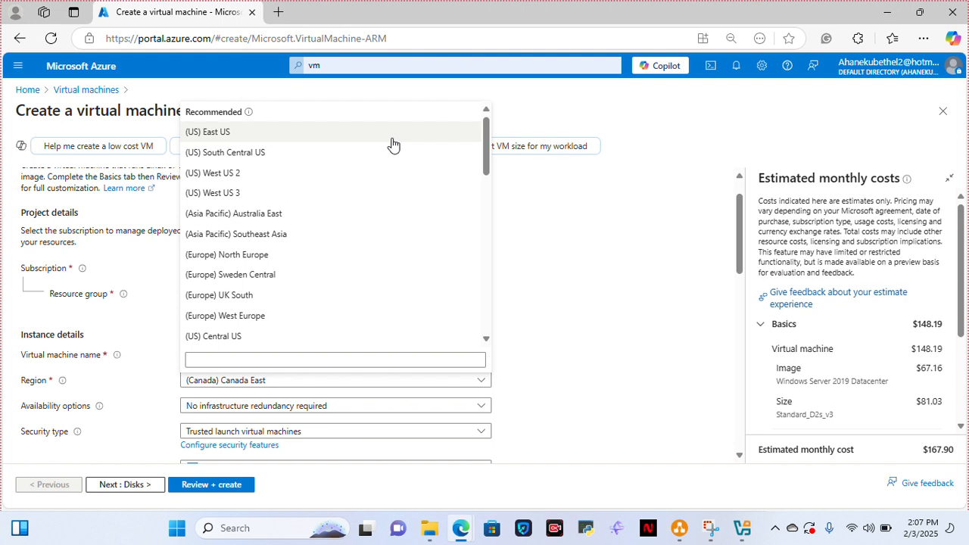
{"action": "left_click", "coordinate": [392, 131]}
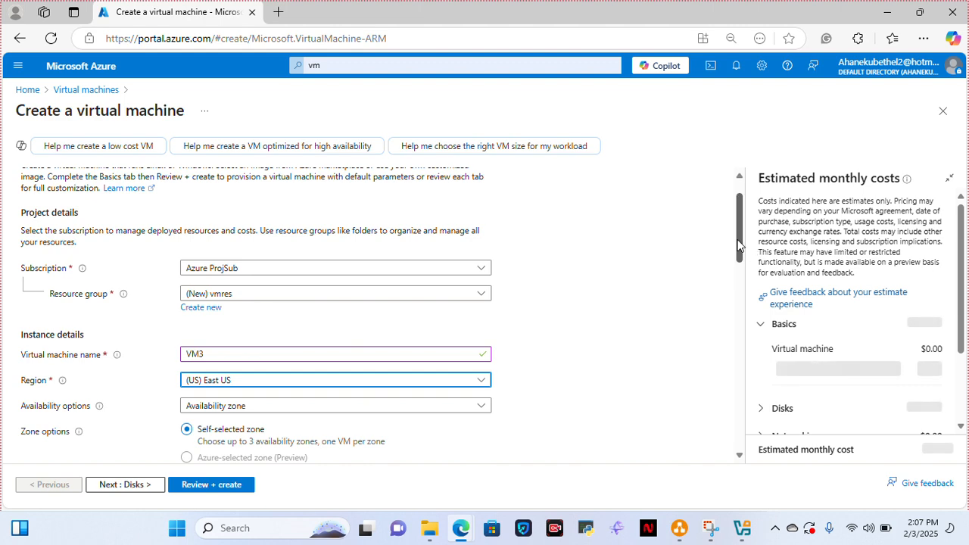
Step: Try the Availability set option for VM3 and look for an existing availability set to use
{"action": "left_click_drag", "start_coordinate": [740, 244], "coordinate": [741, 282]}
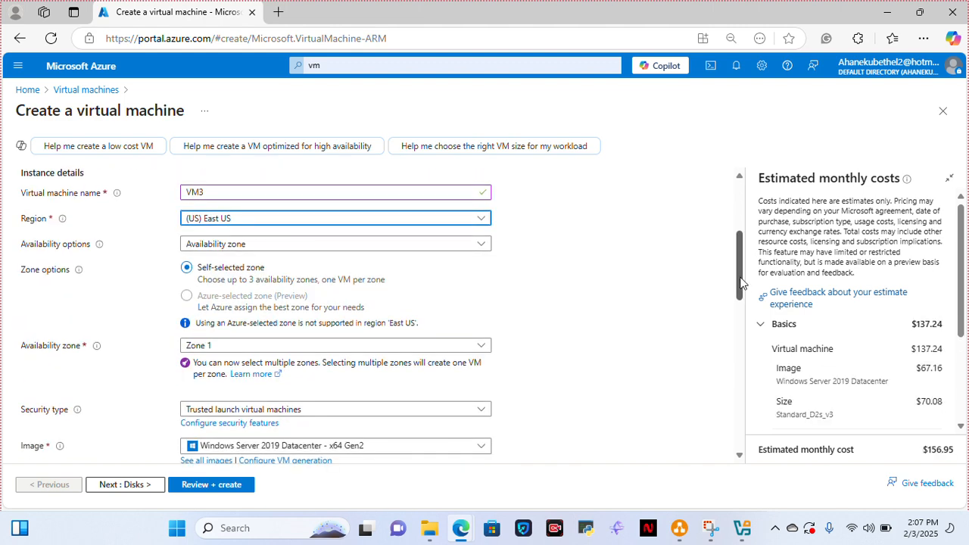
{"action": "left_click", "coordinate": [481, 244]}
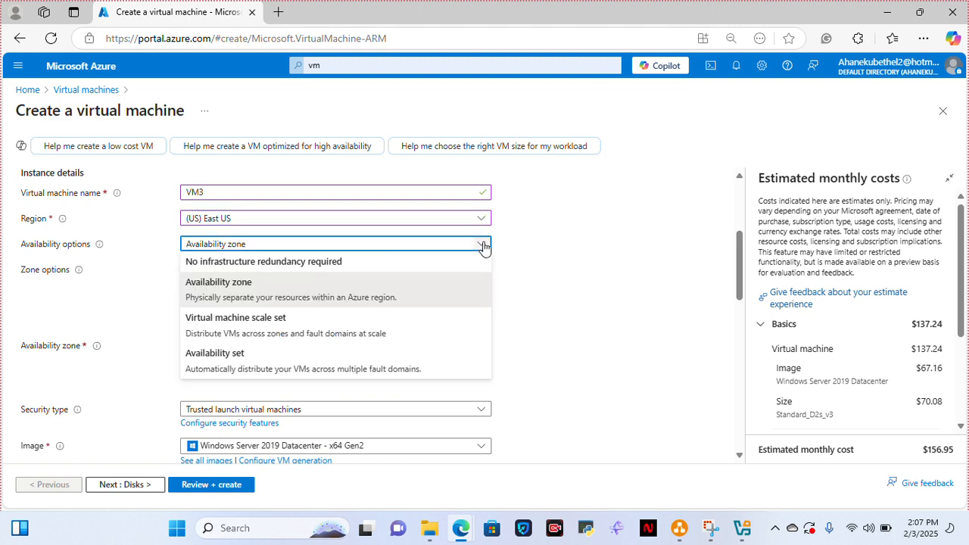
{"action": "left_click", "coordinate": [348, 359]}
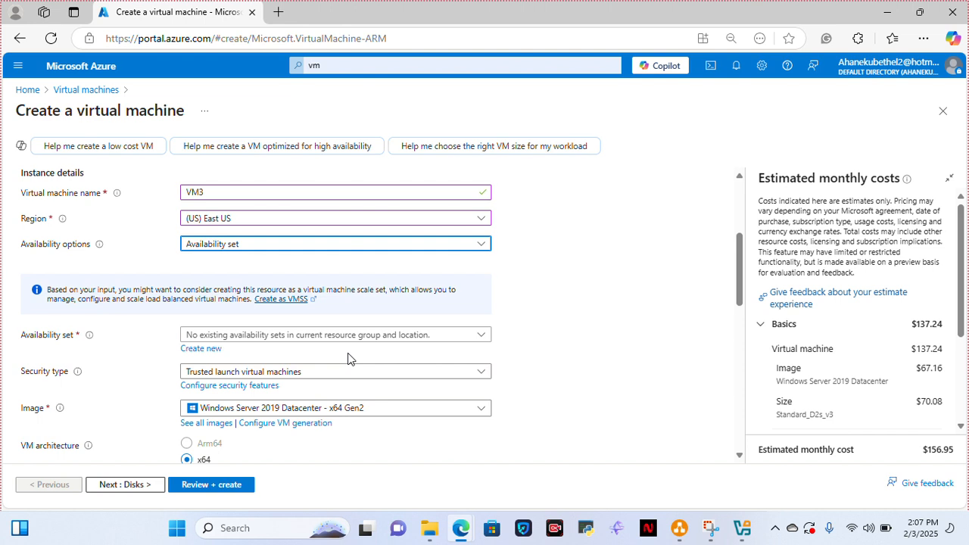
{"action": "left_click", "coordinate": [441, 339]}
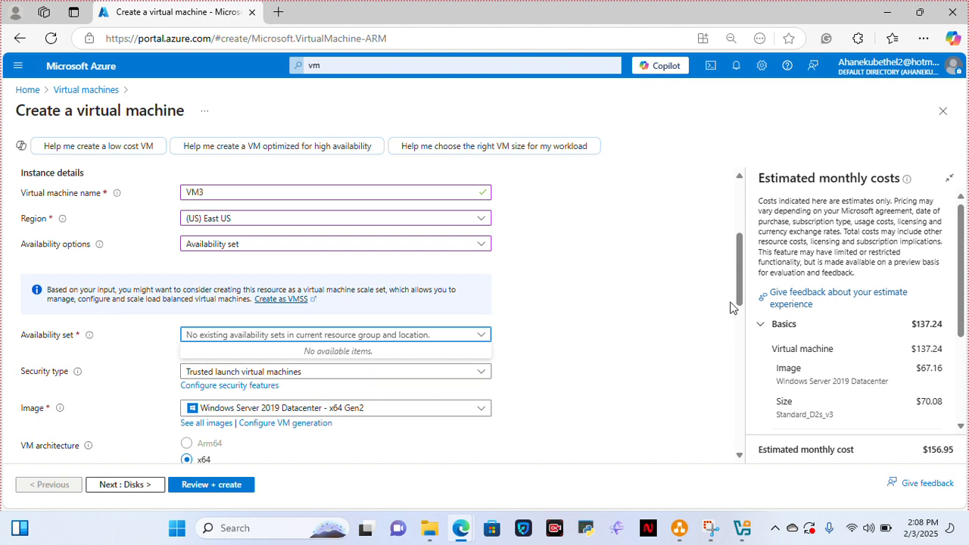
{"action": "left_click_drag", "start_coordinate": [740, 287], "coordinate": [745, 315]}
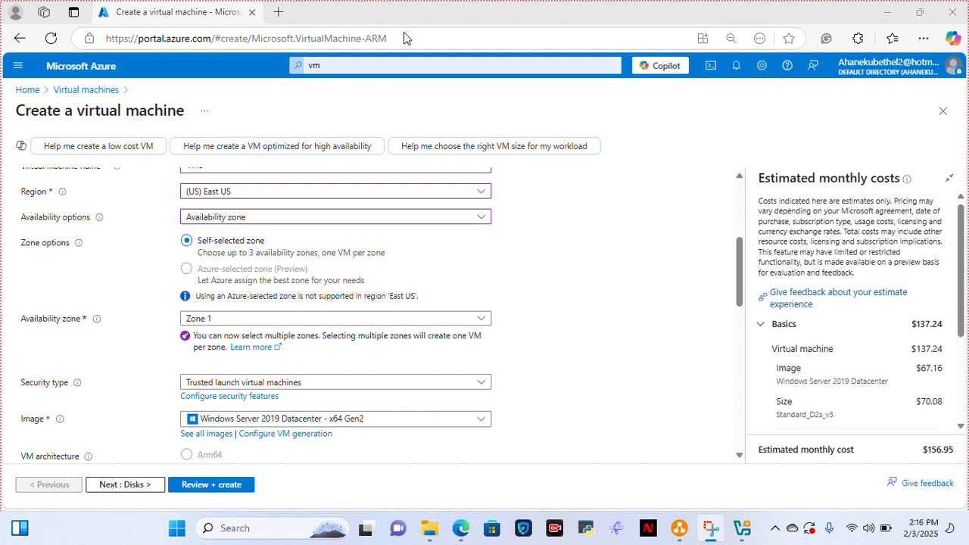
Step: Keep Zone 1 as the availability zone and select the Windows Server 2019 Datacenter - x64 Gen2 image
{"action": "left_click", "coordinate": [485, 318]}
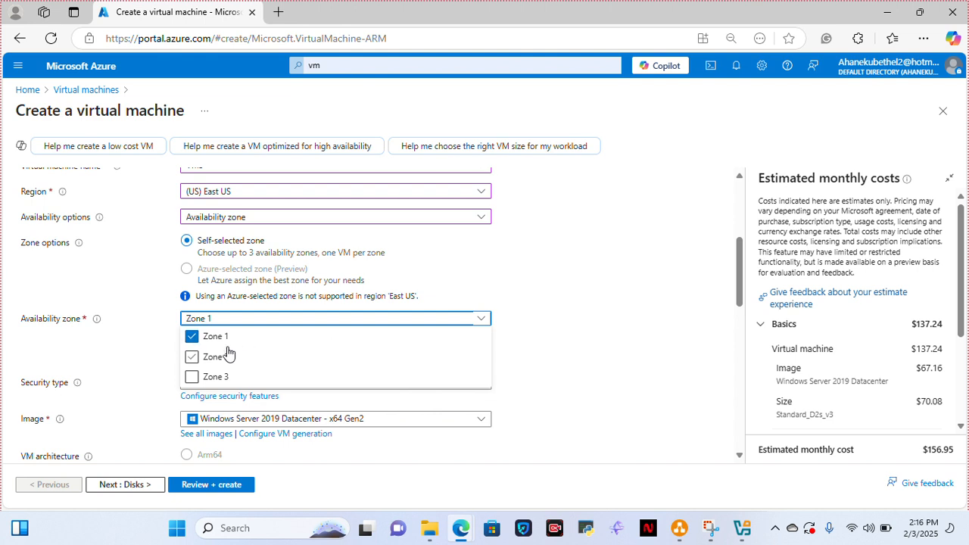
{"action": "left_click", "coordinate": [556, 398]}
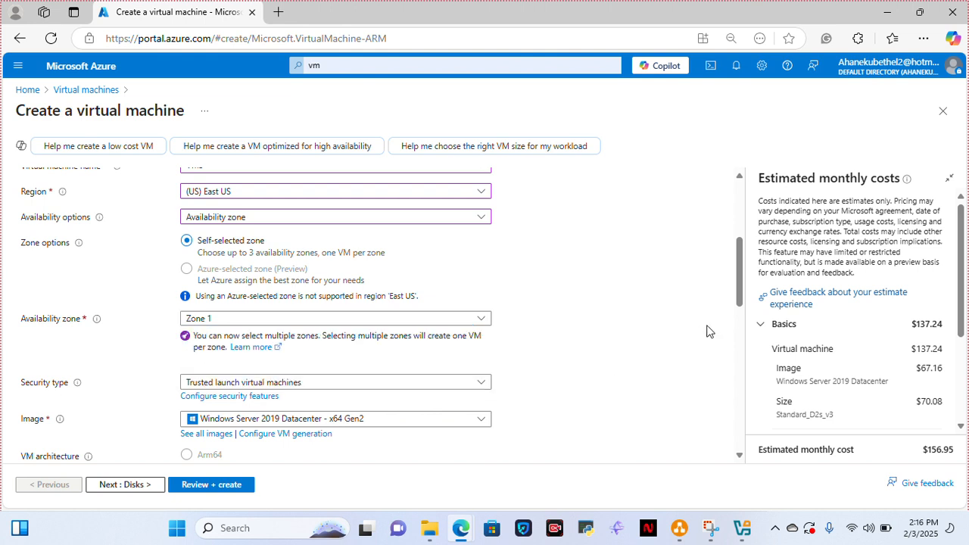
{"action": "left_click_drag", "start_coordinate": [739, 301], "coordinate": [743, 334]}
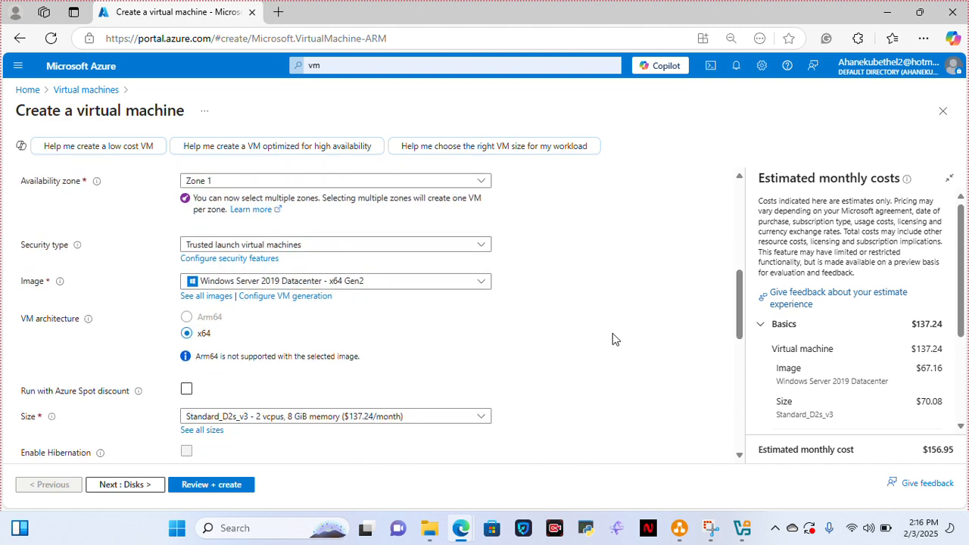
{"action": "left_click", "coordinate": [411, 286]}
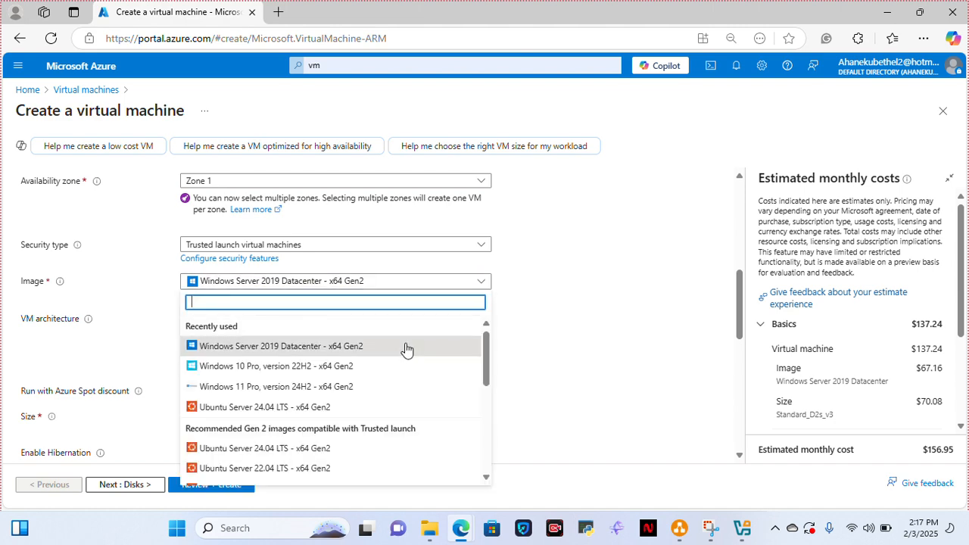
{"action": "left_click", "coordinate": [363, 347]}
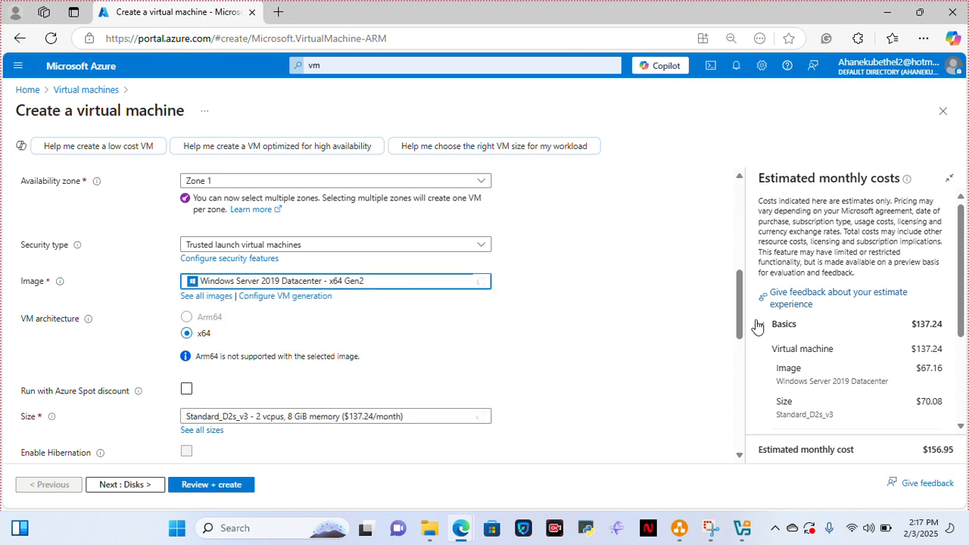
Step: Select Standard_D2s_v3 with 2 vcpus and 8 GiB memory as the virtual machine's size
{"action": "left_click_drag", "start_coordinate": [742, 325], "coordinate": [744, 348]}
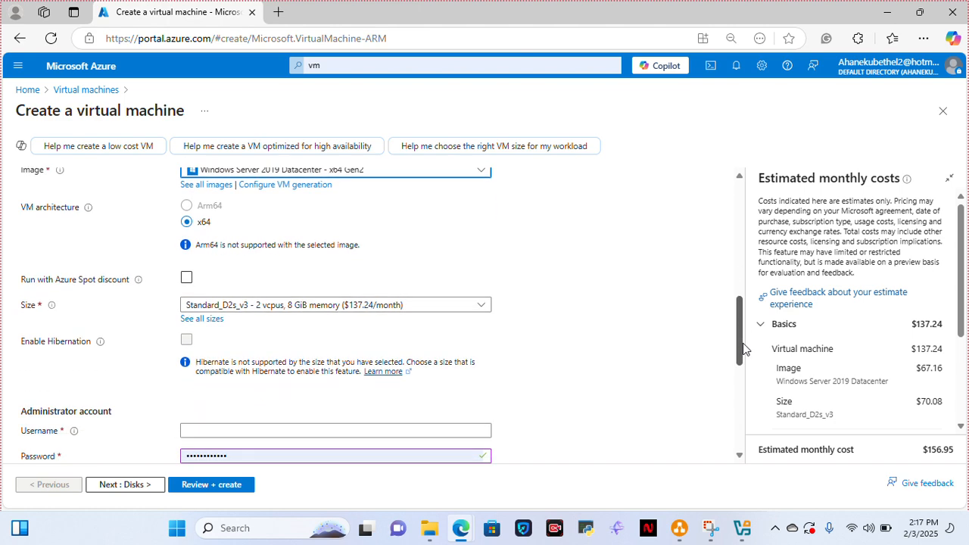
{"action": "left_click", "coordinate": [465, 307]}
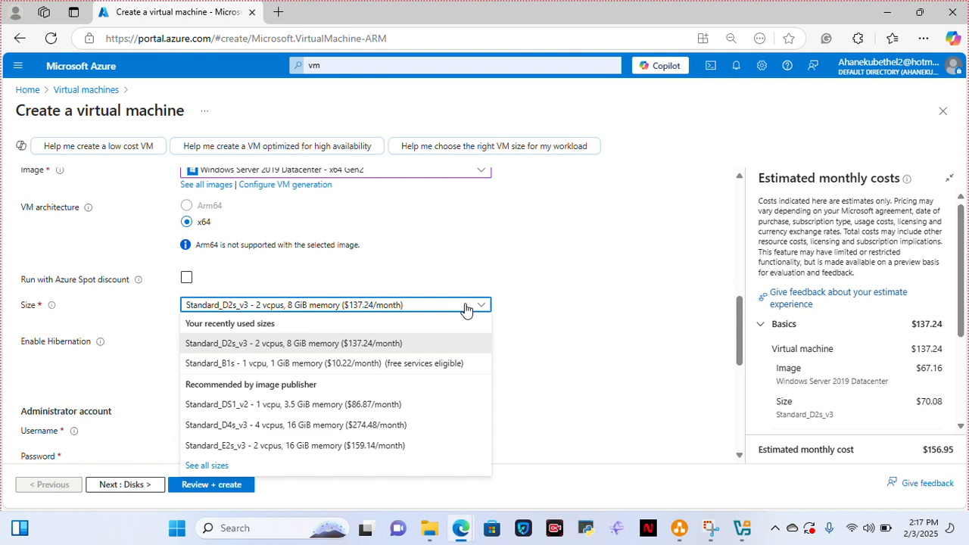
{"action": "left_click", "coordinate": [360, 349]}
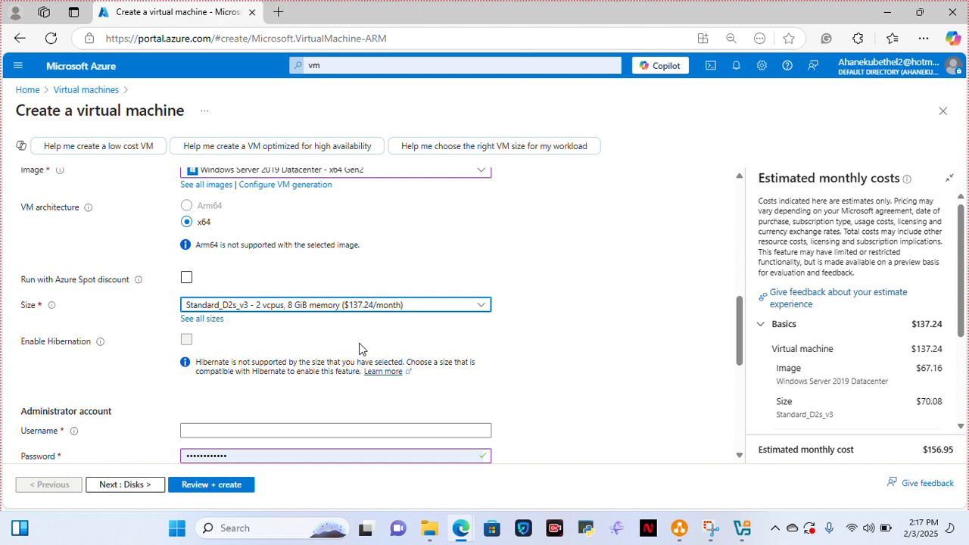
Step: Set the administrator account's username to vm001
{"action": "left_click_drag", "start_coordinate": [741, 312], "coordinate": [742, 357]}
{"action": "left_click", "coordinate": [355, 243]}
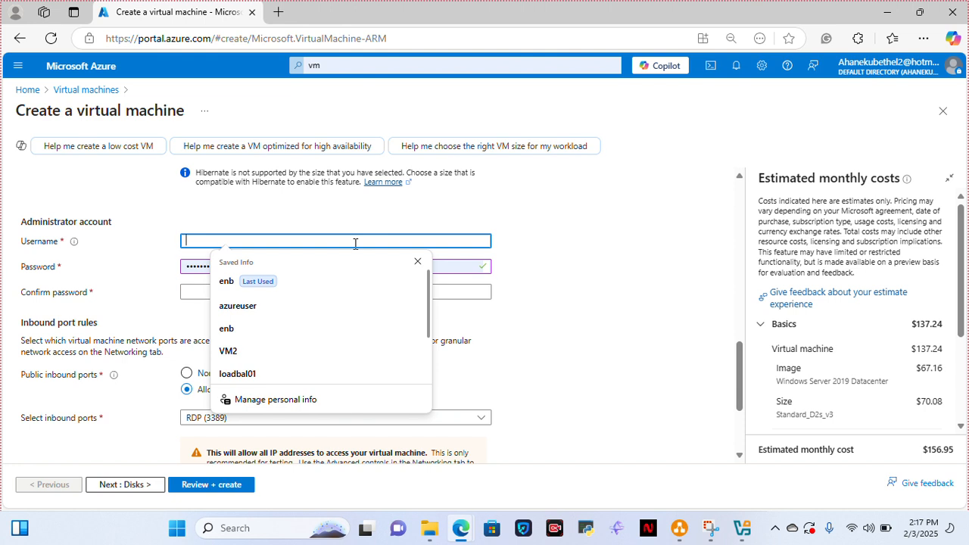
{"action": "type", "text": "v"}
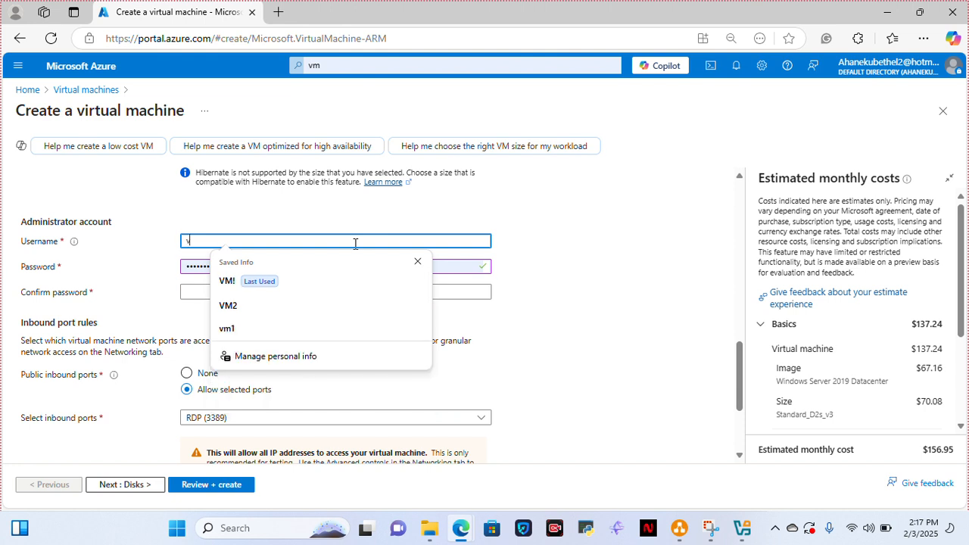
{"action": "type", "text": "mres"}
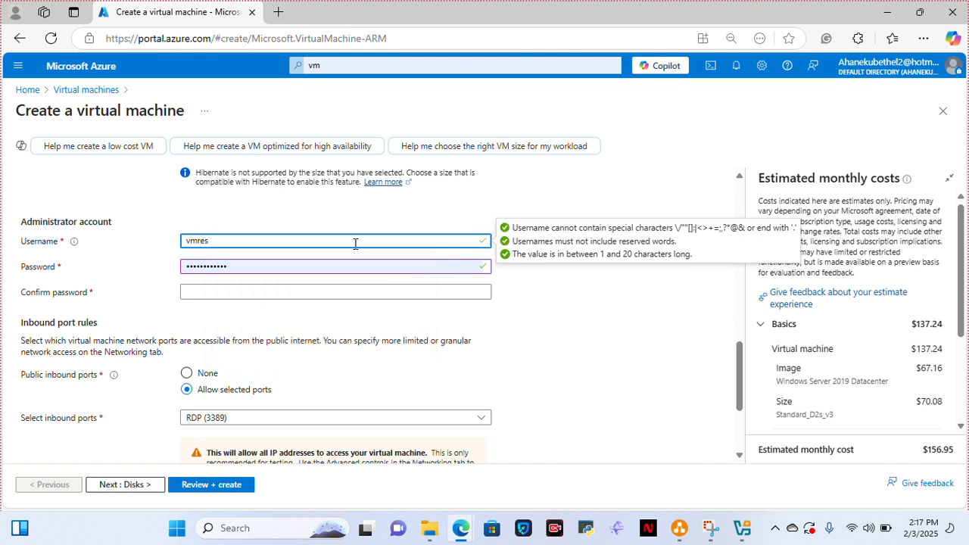
{"action": "key", "text": "BackSpace"}
{"action": "key", "text": "BackSpace"}
{"action": "key", "text": "BackSpace"}
{"action": "type", "text": "0"}
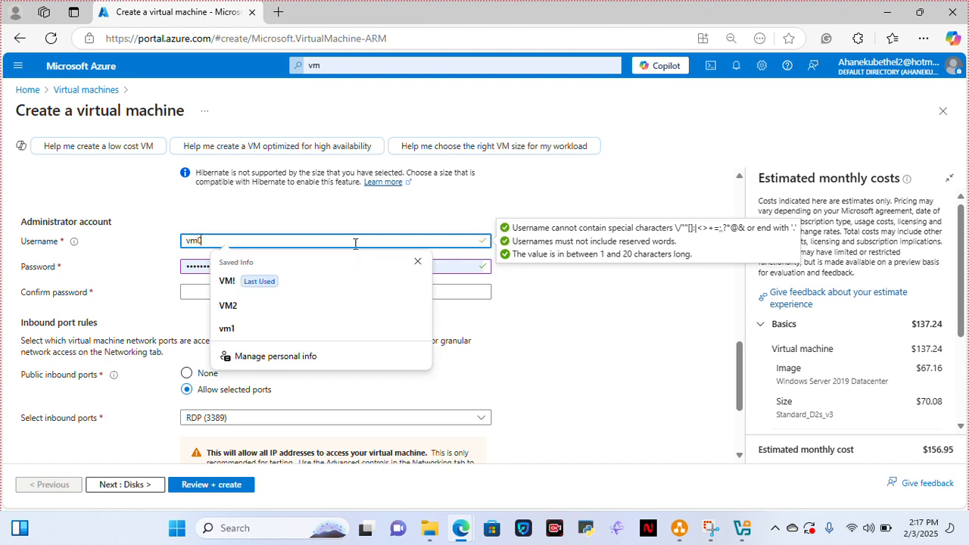
{"action": "type", "text": "01"}
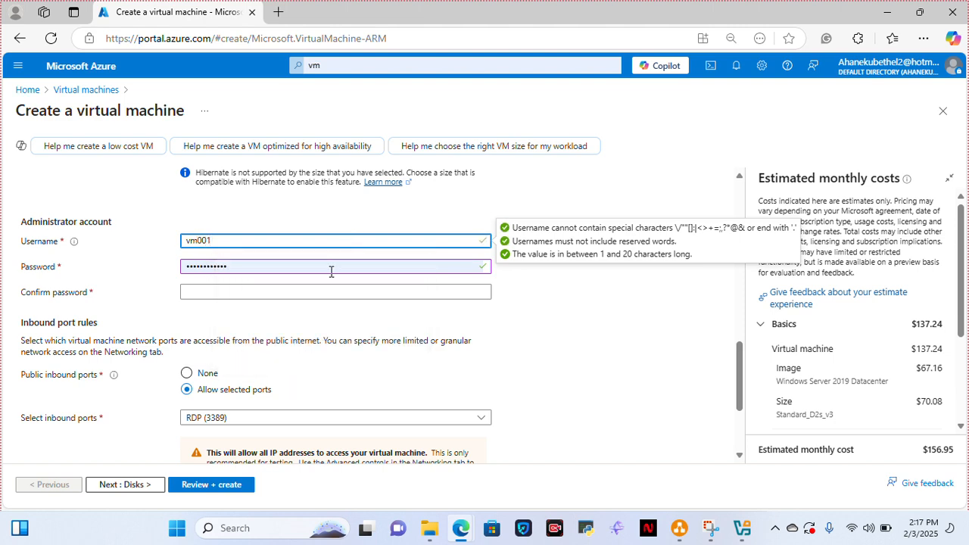
Step: Replace the administrator account's password and enter the same password in the confirmation field
{"action": "left_click", "coordinate": [331, 272]}
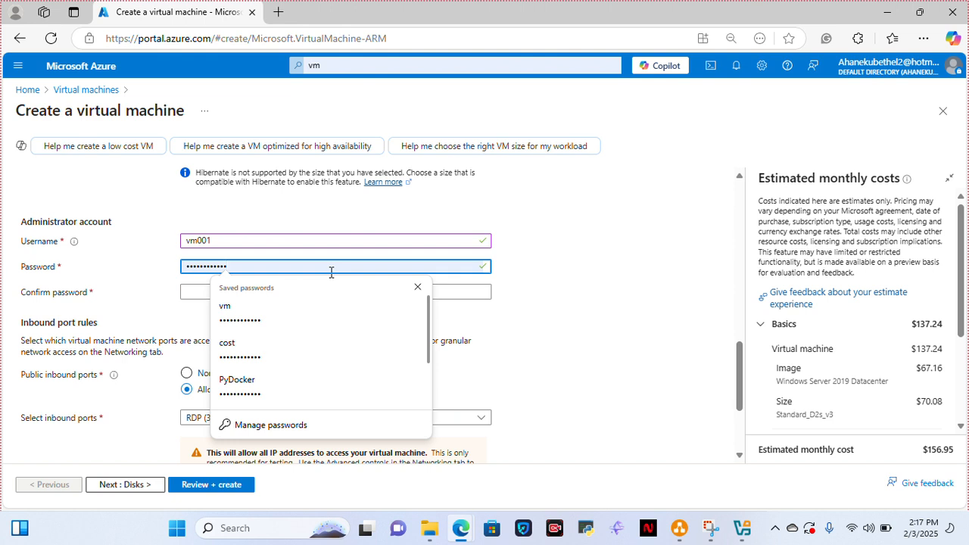
{"action": "key", "text": "ctrl+a"}
{"action": "key", "text": "BackSpace"}
{"action": "type", "text": "•••••"}
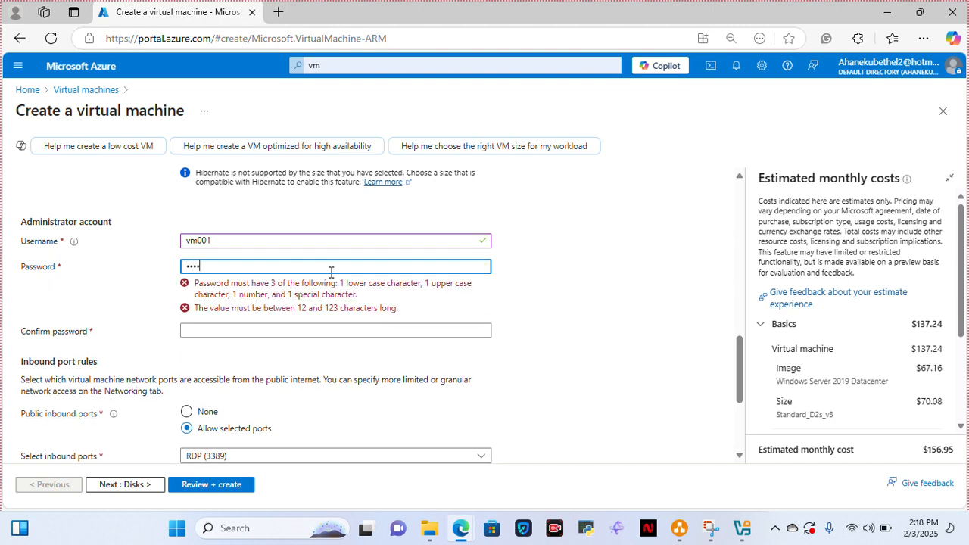
{"action": "type", "text": "•••••••"}
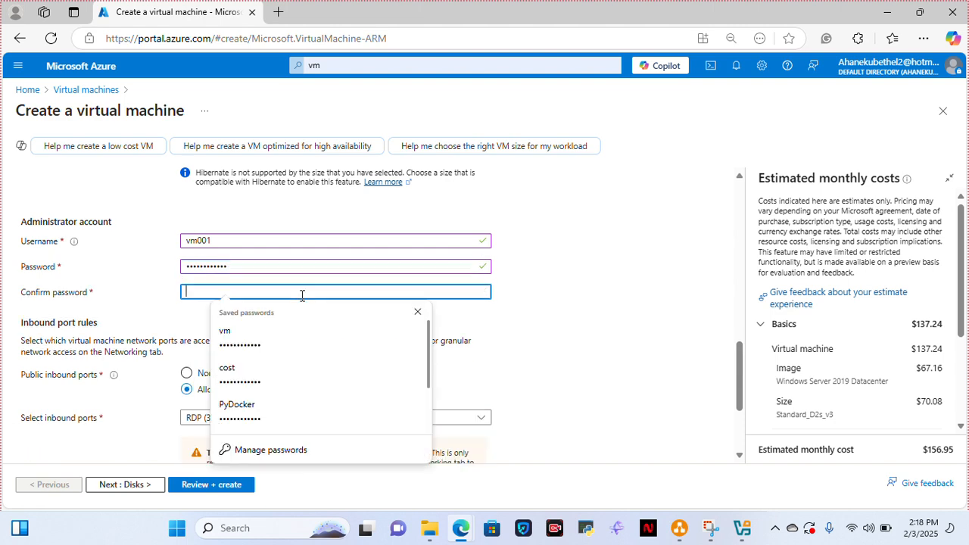
{"action": "left_click", "coordinate": [301, 295]}
{"action": "type", "text": "••••"}
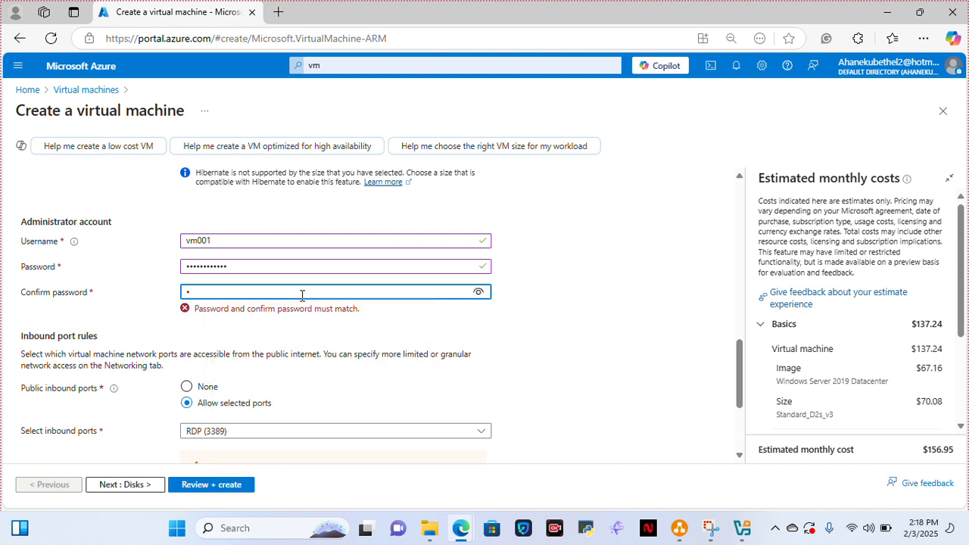
{"action": "type", "text": "•••••••"}
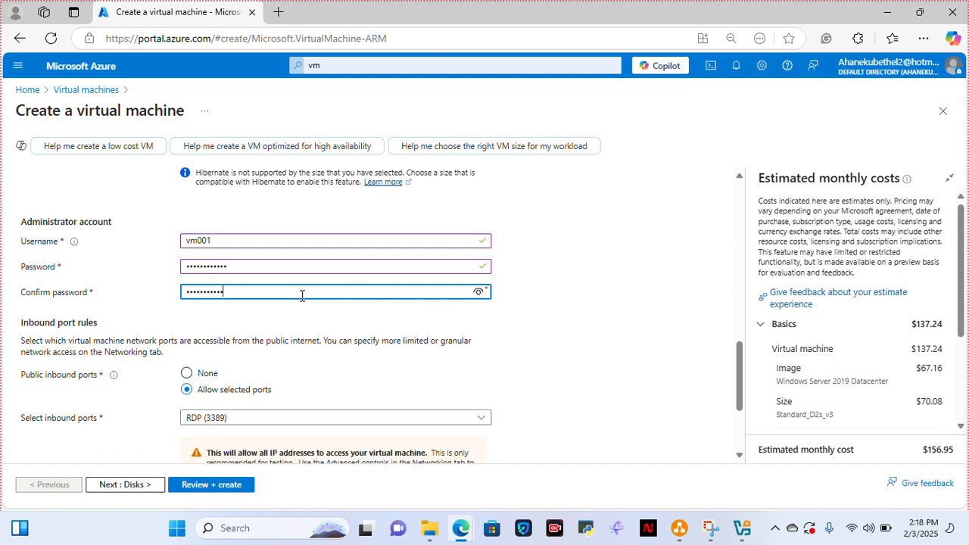
{"action": "type", "text": "•"}
Step: Allow HTTP (80) in addition to RDP (3389) in the virtual machine's inbound port rules
{"action": "left_click_drag", "start_coordinate": [740, 387], "coordinate": [740, 423]}
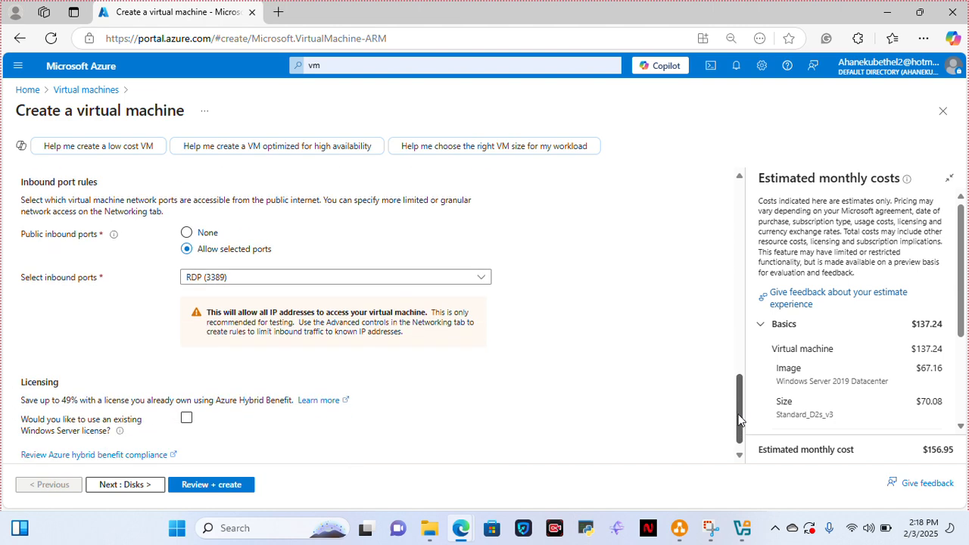
{"action": "left_click", "coordinate": [276, 278]}
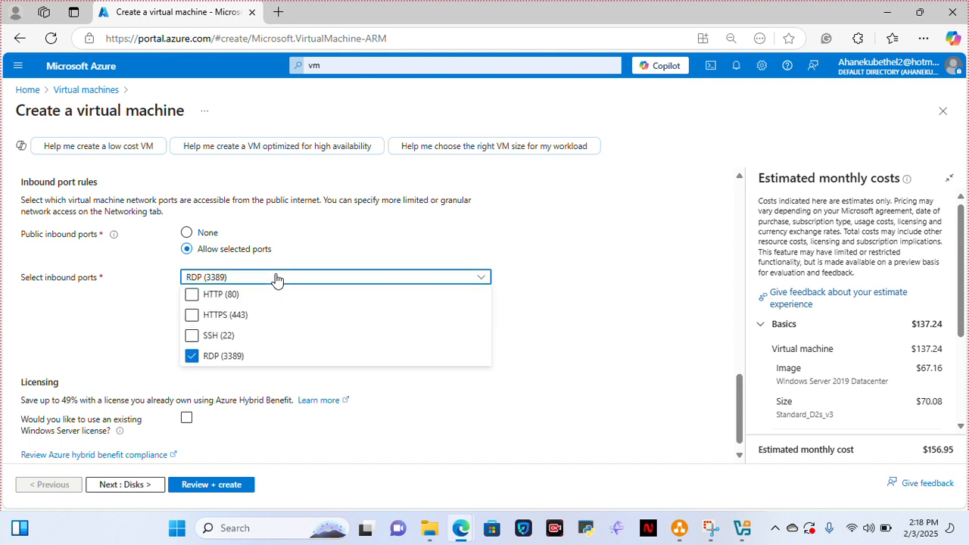
{"action": "left_click", "coordinate": [224, 298]}
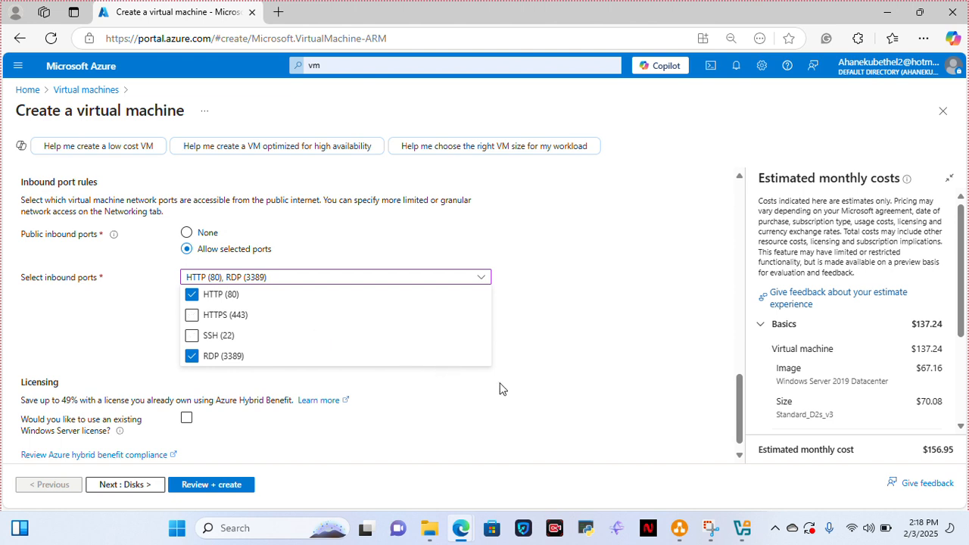
{"action": "left_click", "coordinate": [553, 397]}
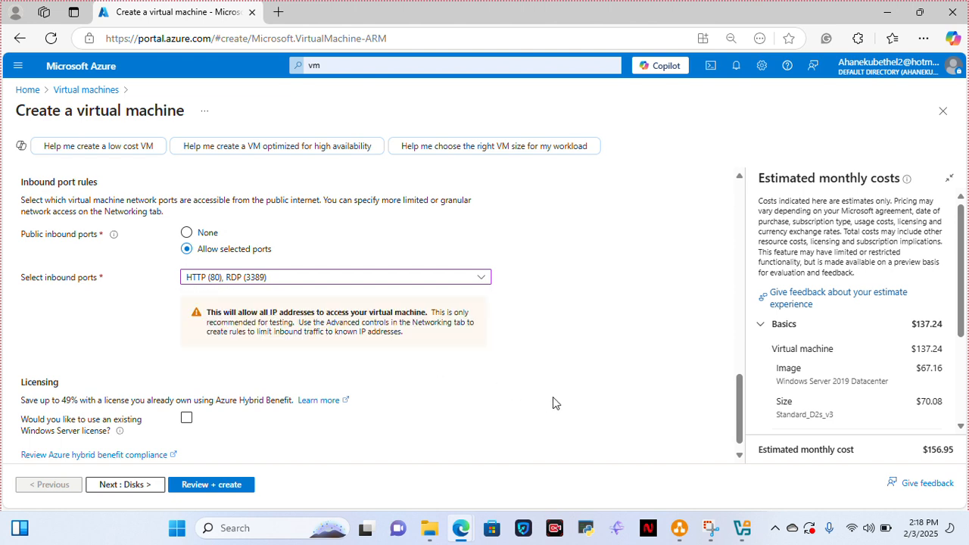
Step: Run validation on the virtual machine configuration and go back to the Basics settings to check them
{"action": "left_click", "coordinate": [226, 488]}
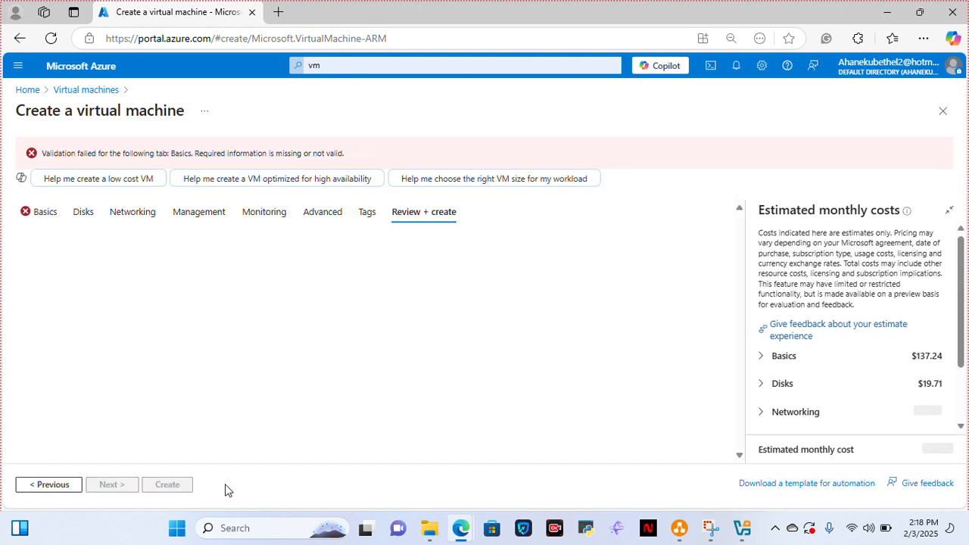
{"action": "left_click", "coordinate": [43, 218]}
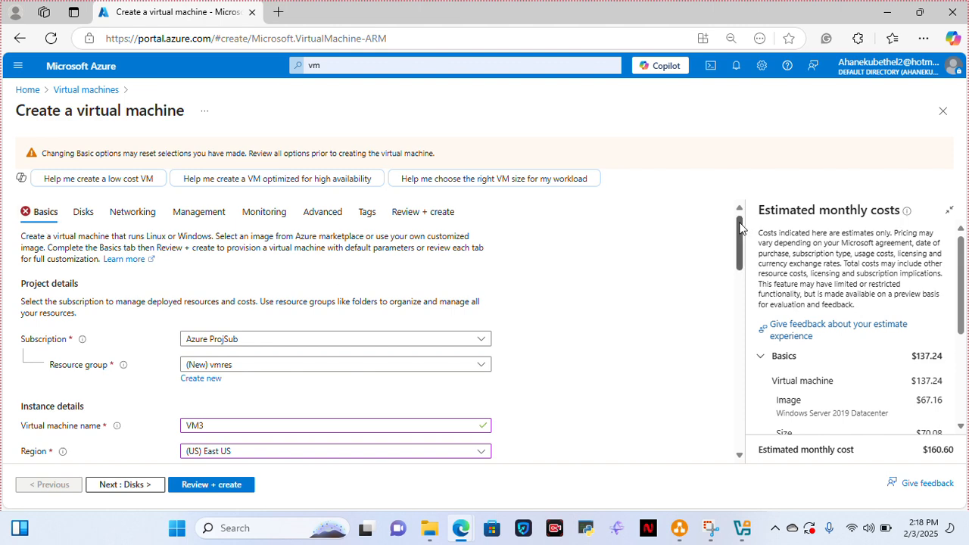
{"action": "mouse_move", "coordinate": [742, 227]}
{"action": "left_mouse_down"}
{"action": "mouse_move", "coordinate": [749, 288]}
{"action": "mouse_move", "coordinate": [740, 415]}
{"action": "mouse_move", "coordinate": [749, 229]}
{"action": "left_mouse_up"}
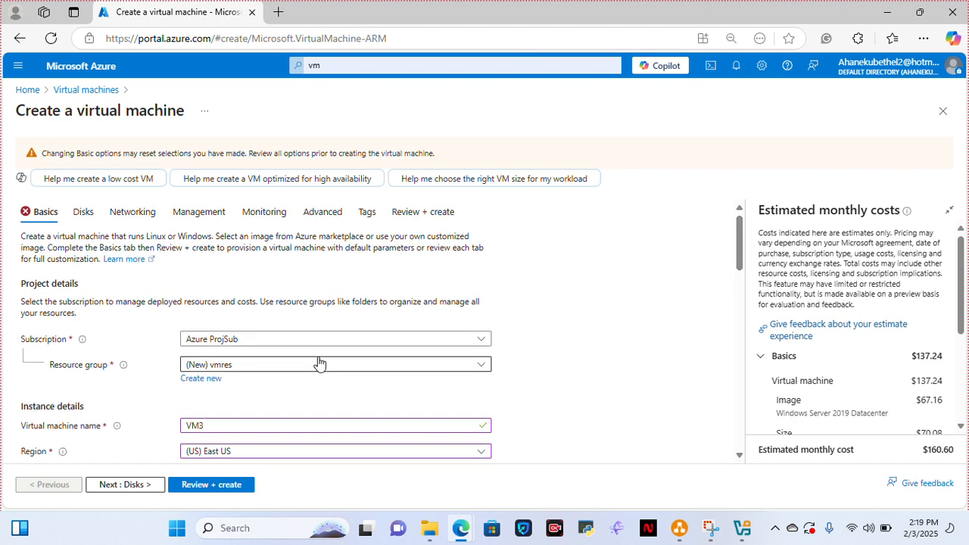
Step: Validate the virtual machine configuration again and start creating VM3
{"action": "left_click", "coordinate": [200, 486]}
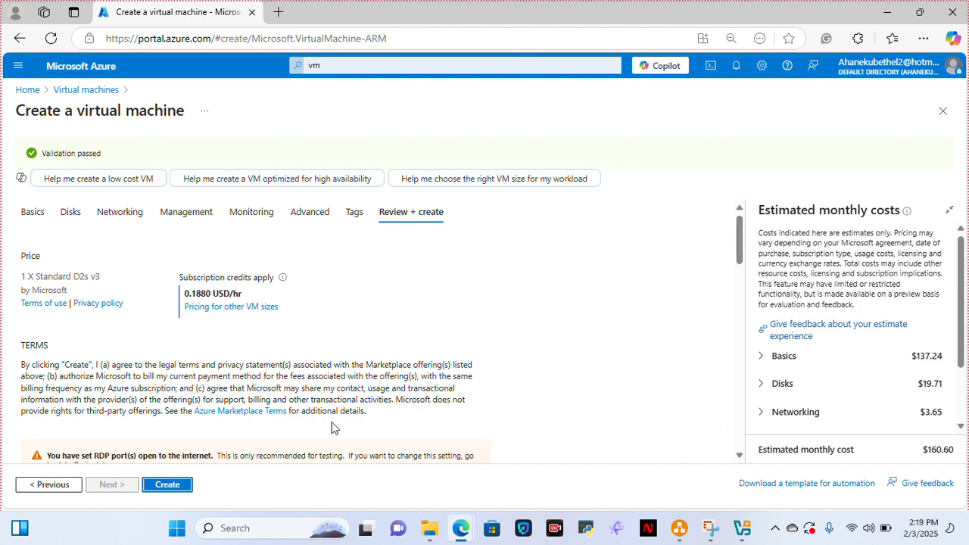
{"action": "left_click", "coordinate": [188, 487]}
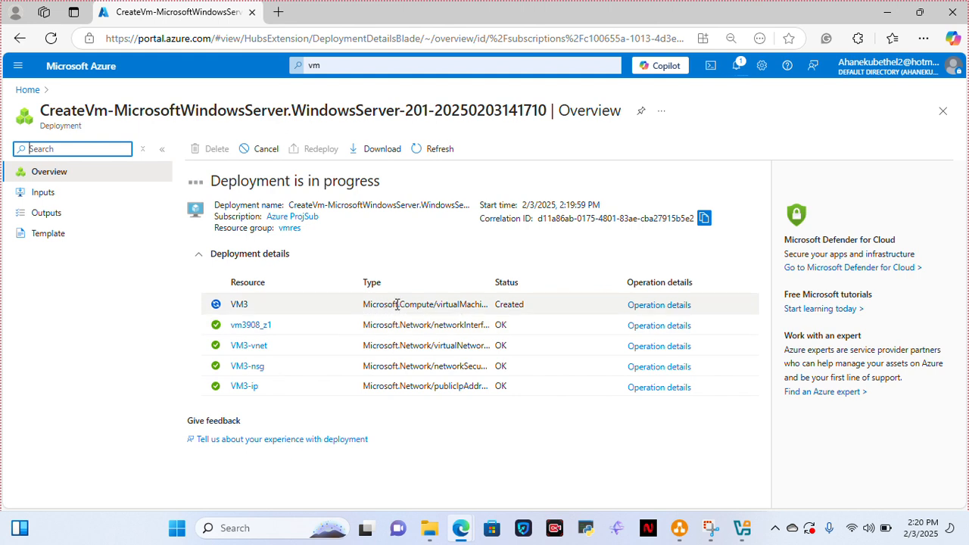
Step: Open the Azure portal home in another browser tab and return to VM3's deployment overview
{"action": "left_click", "coordinate": [279, 12]}
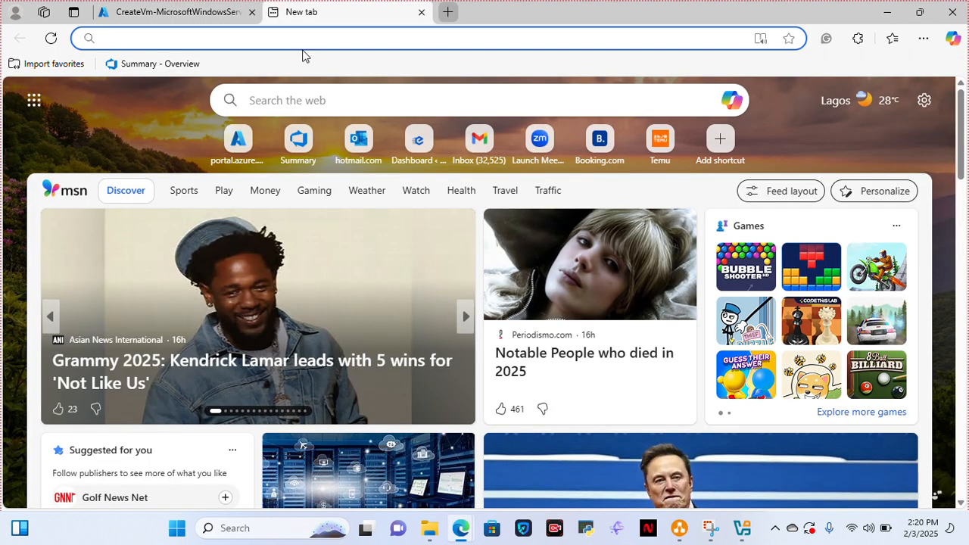
{"action": "left_click", "coordinate": [236, 139]}
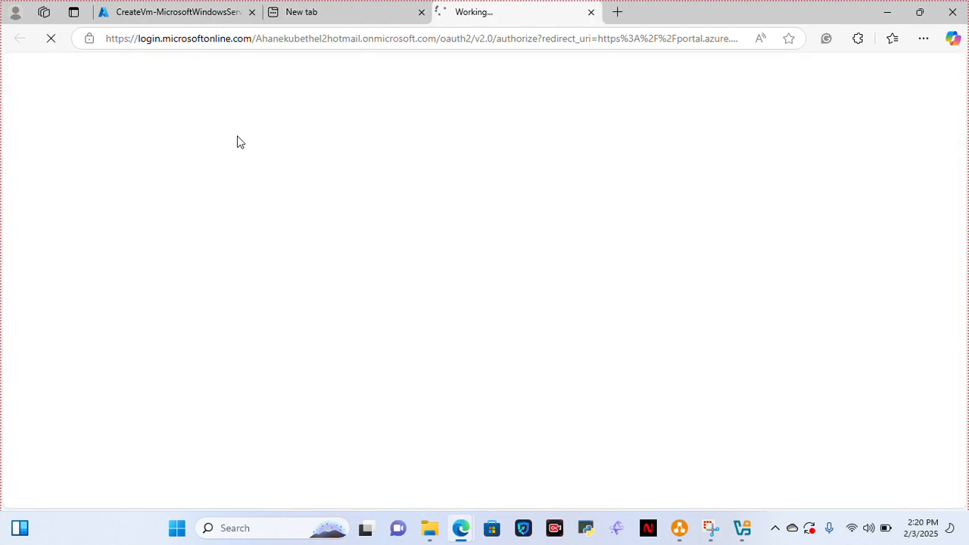
{"action": "left_click", "coordinate": [161, 5]}
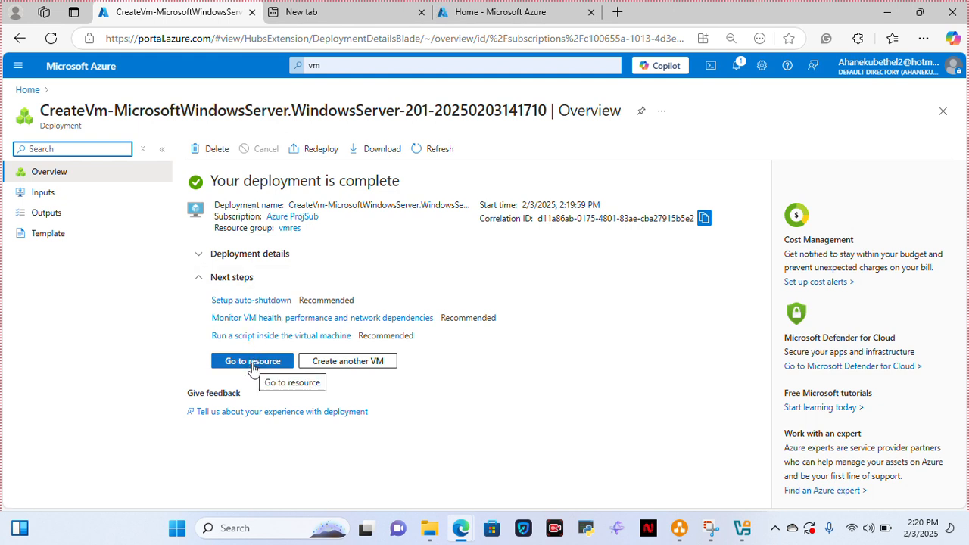
Step: Open the deployed VM3 resource and review its essentials and properties at a larger page zoom
{"action": "left_click", "coordinate": [253, 361]}
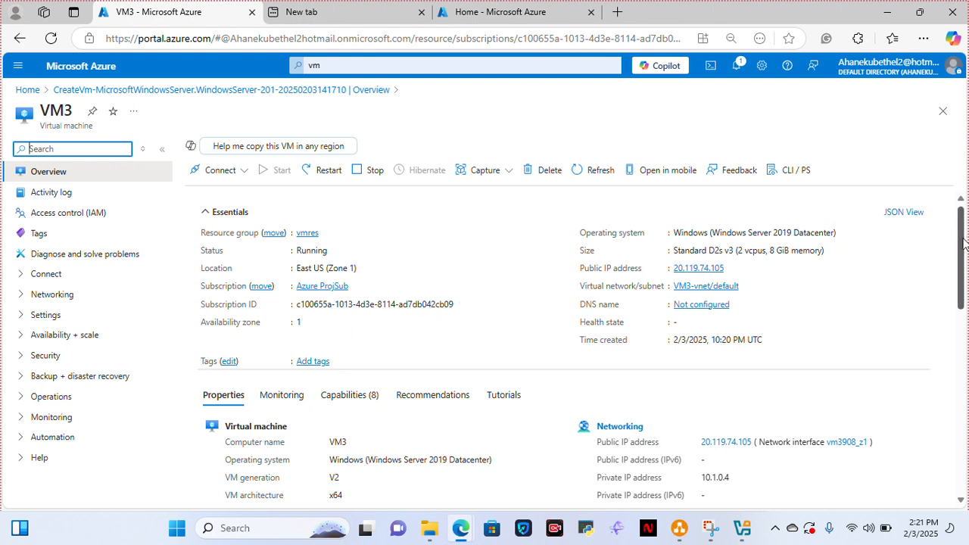
{"action": "mouse_move", "coordinate": [961, 245]}
{"action": "left_mouse_down"}
{"action": "mouse_move", "coordinate": [963, 261]}
{"action": "mouse_move", "coordinate": [962, 242]}
{"action": "left_mouse_up"}
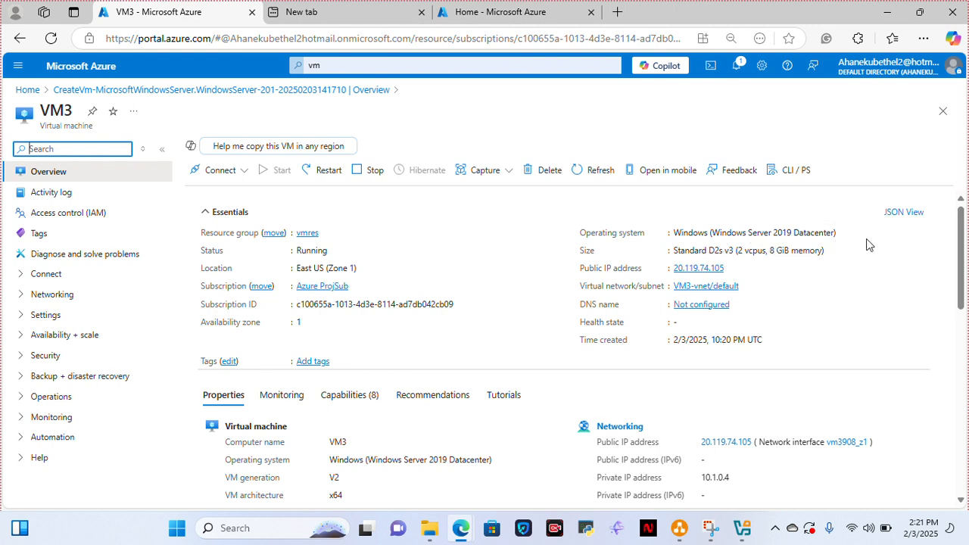
{"action": "key", "text": "ctrl+plus"}
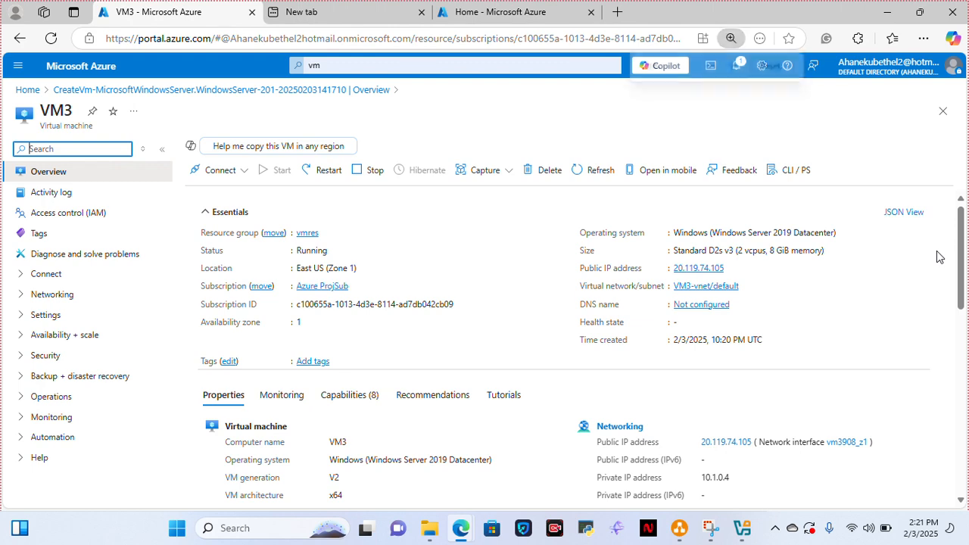
{"action": "left_click_drag", "start_coordinate": [959, 257], "coordinate": [961, 318]}
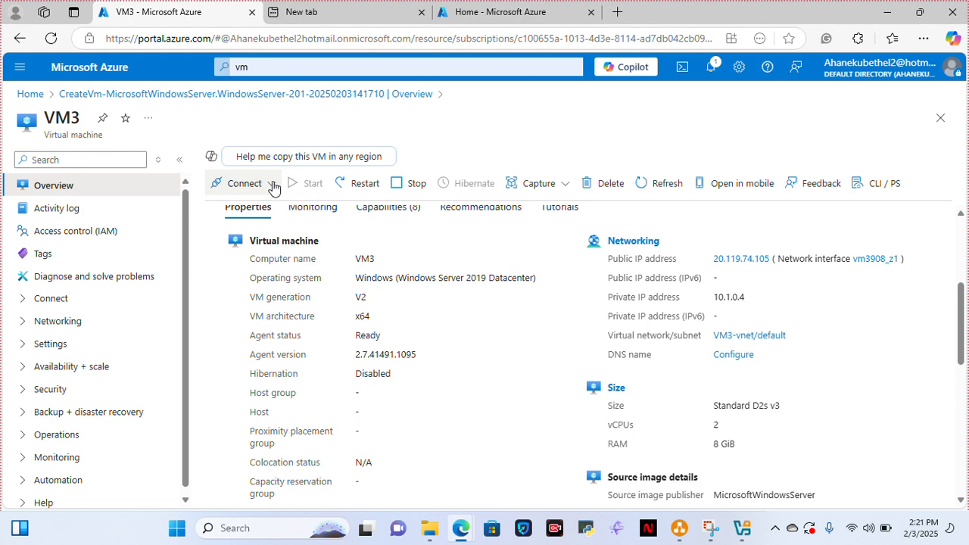
Step: Open VM3's connection page and copy its public IP address
{"action": "left_click", "coordinate": [272, 186]}
{"action": "left_click", "coordinate": [250, 211]}
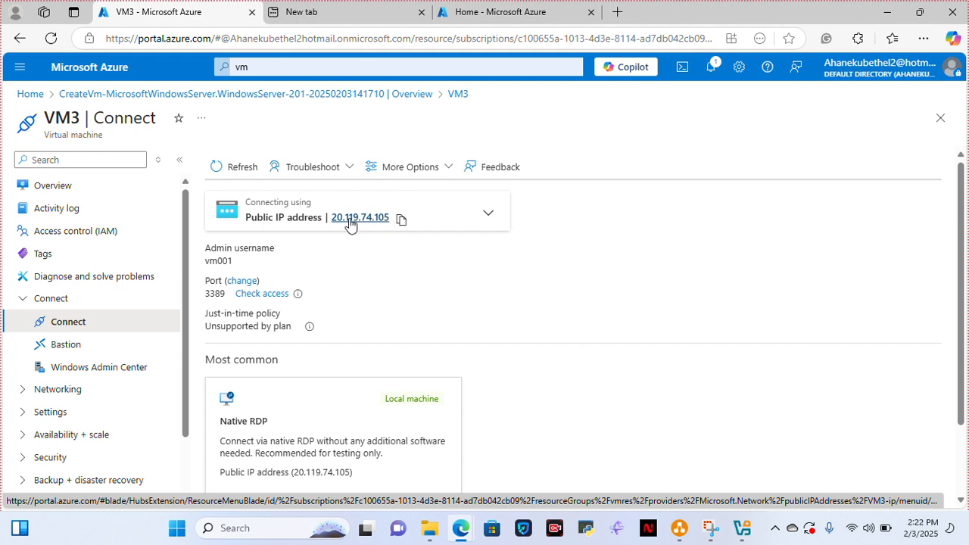
{"action": "left_click", "coordinate": [400, 219]}
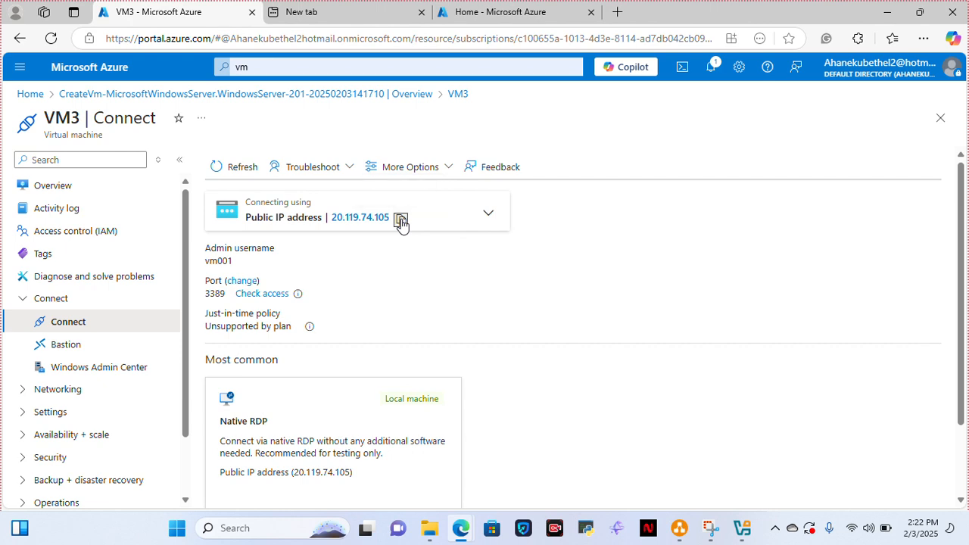
Step: Open Remote Desktop Connection and start connecting to VM3's public IP address, 20.119.74.105
{"action": "key", "text": "super"}
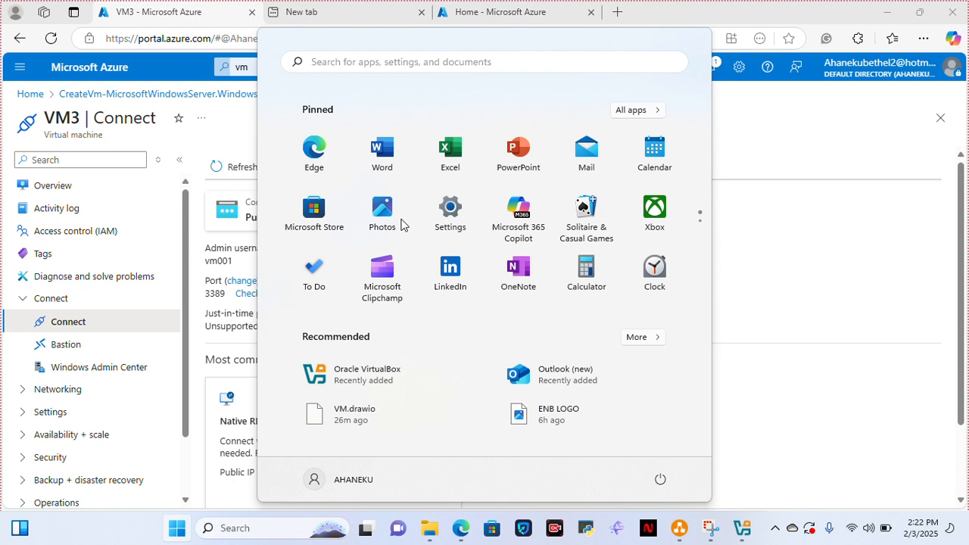
{"action": "type", "text": "rdp"}
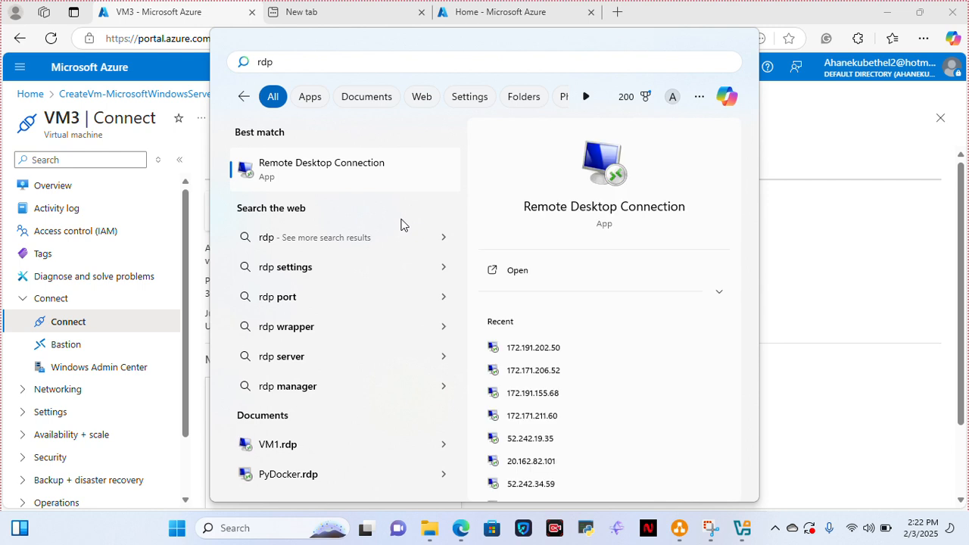
{"action": "left_click", "coordinate": [370, 174]}
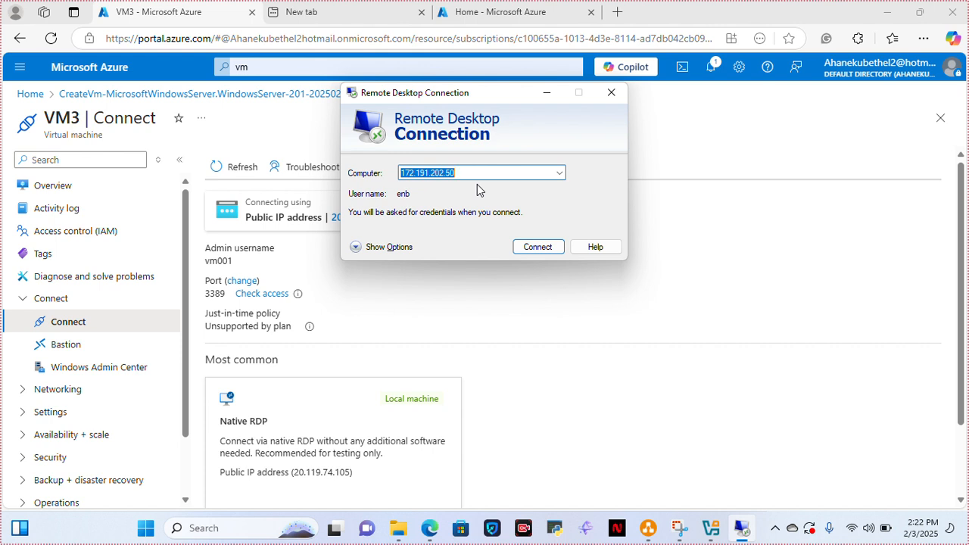
{"action": "key", "text": "ctrl+v"}
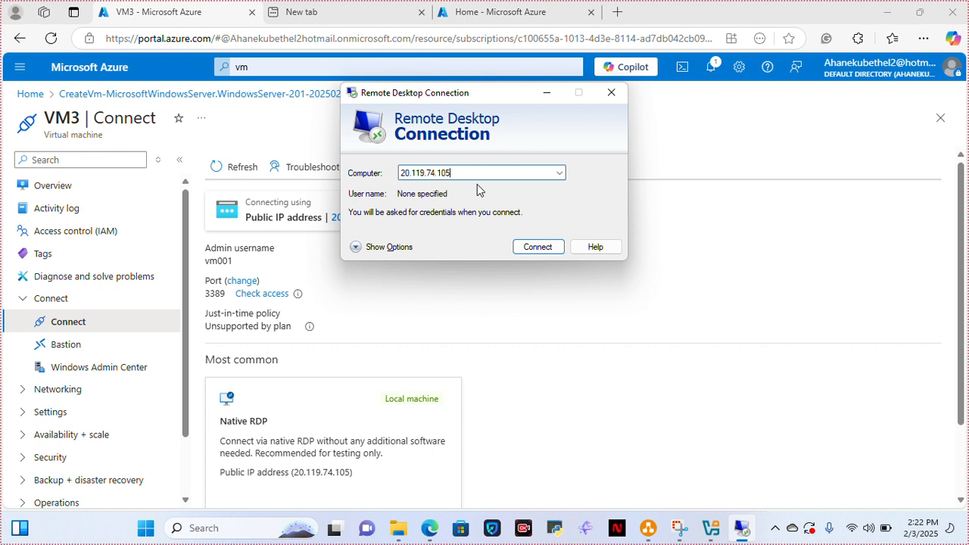
{"action": "left_click", "coordinate": [543, 250]}
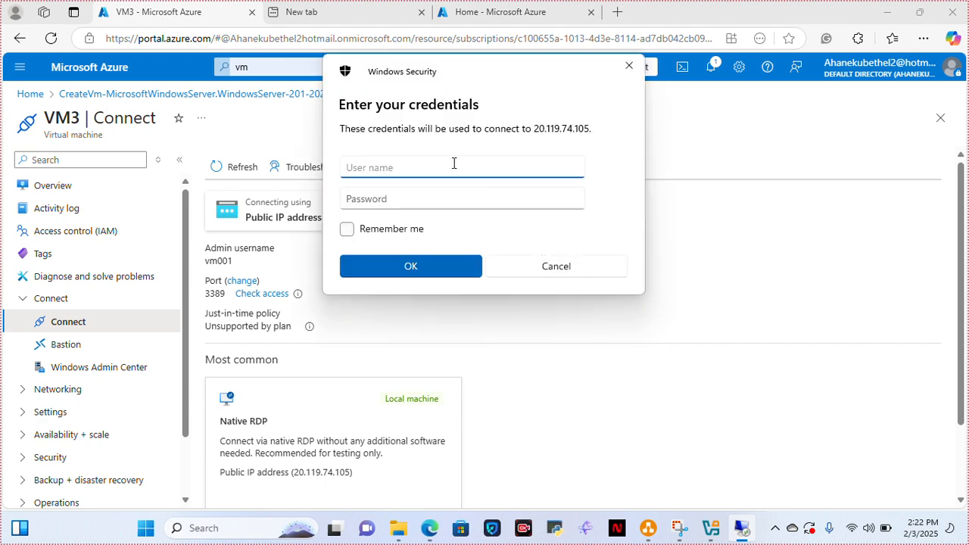
Step: Copy the admin username vm001 from VM3's connection page into the remote desktop credentials
{"action": "left_click", "coordinate": [410, 17]}
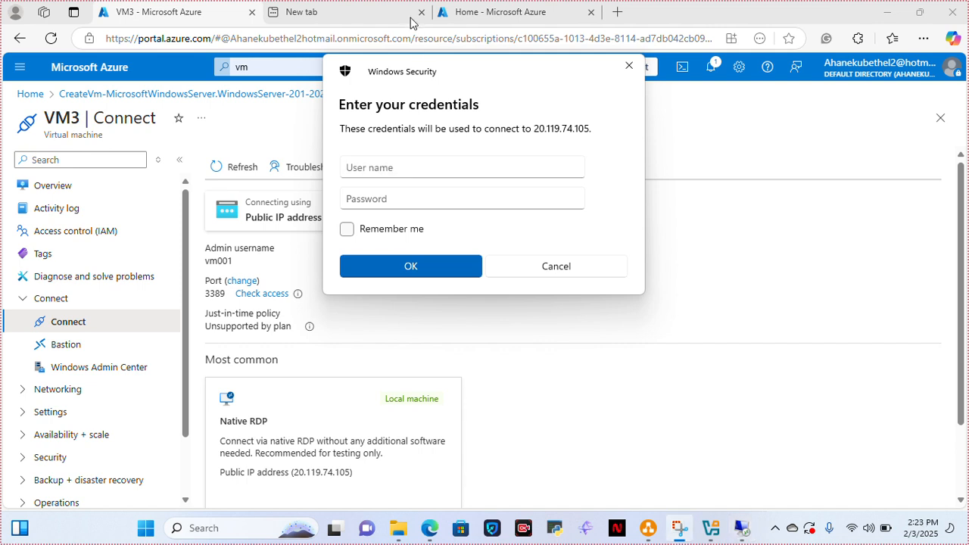
{"action": "left_click", "coordinate": [407, 168]}
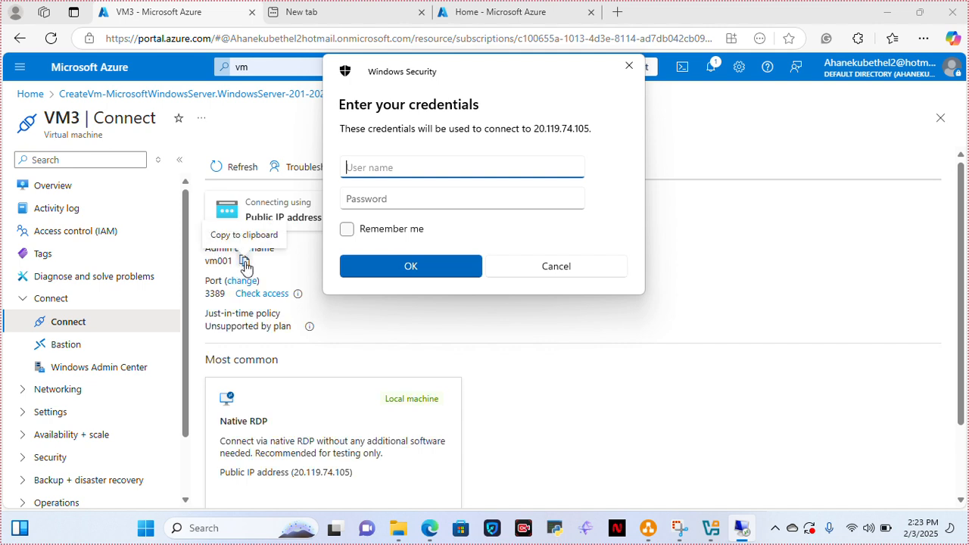
{"action": "left_click", "coordinate": [244, 261]}
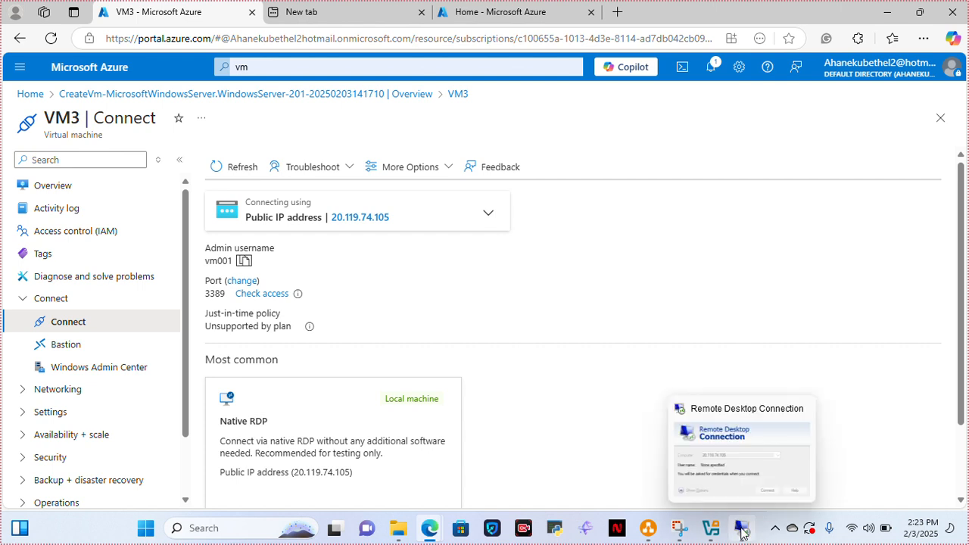
{"action": "left_click", "coordinate": [741, 530]}
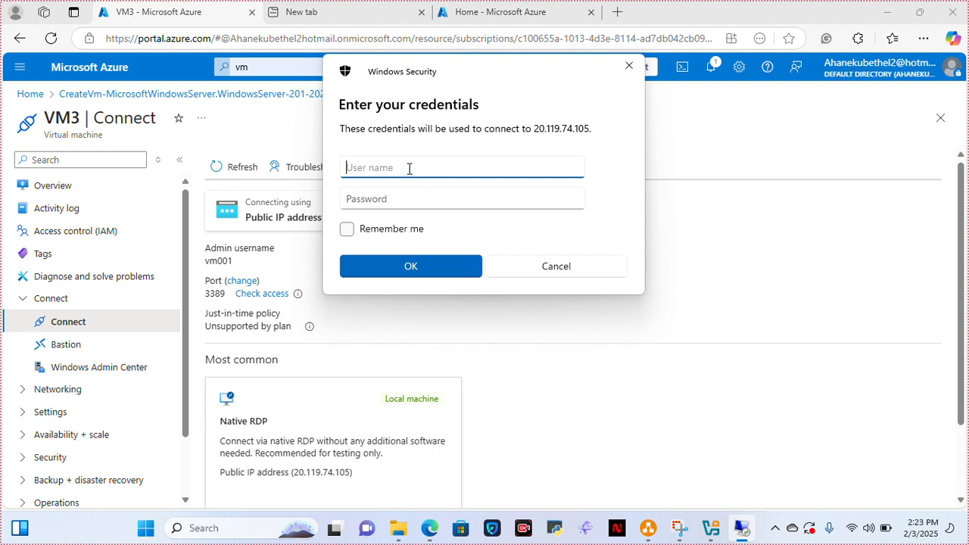
{"action": "key", "text": "ctrl+v"}
Step: Enter the administrator account password, submit the credentials and connect to VM3 despite the untrusted certificate
{"action": "left_click", "coordinate": [411, 200]}
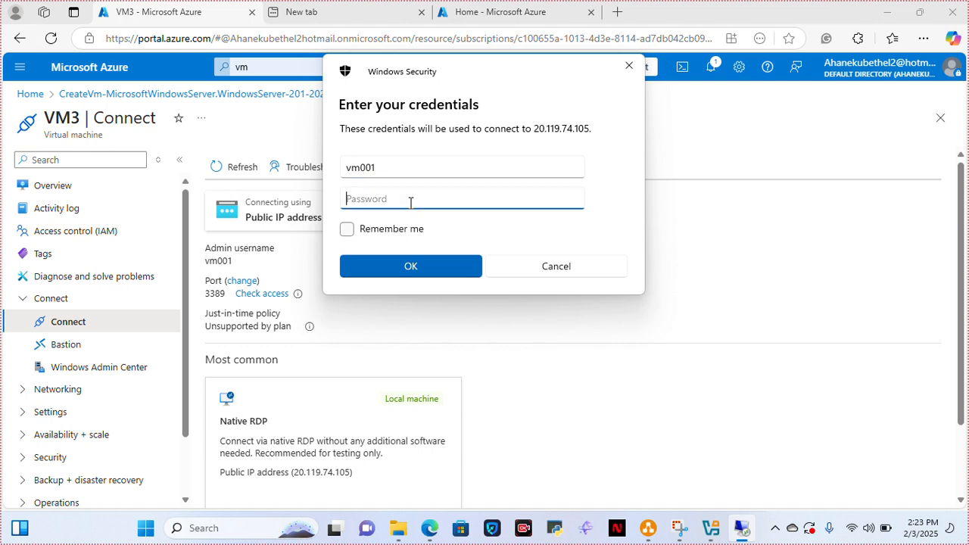
{"action": "type", "text": "••••••••••"}
{"action": "type", "text": "•"}
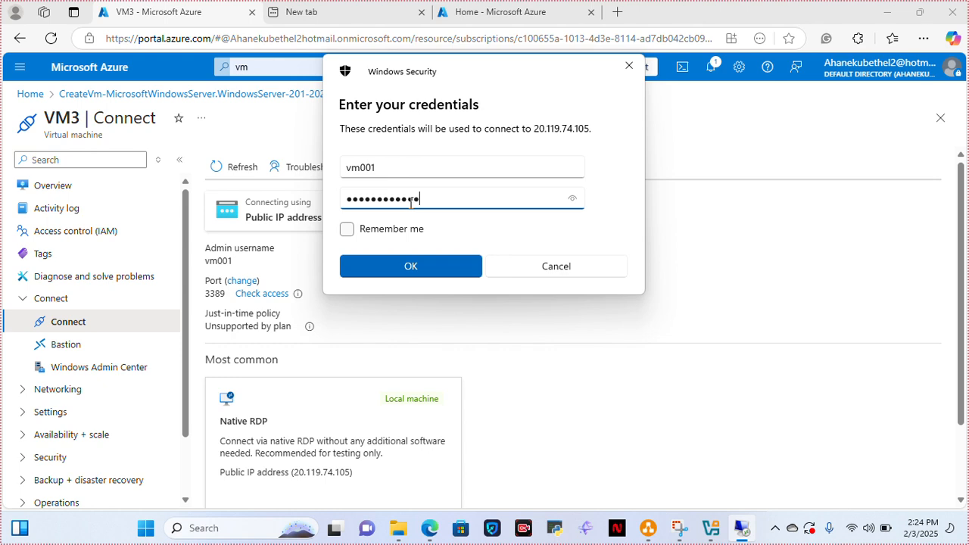
{"action": "left_click", "coordinate": [407, 265]}
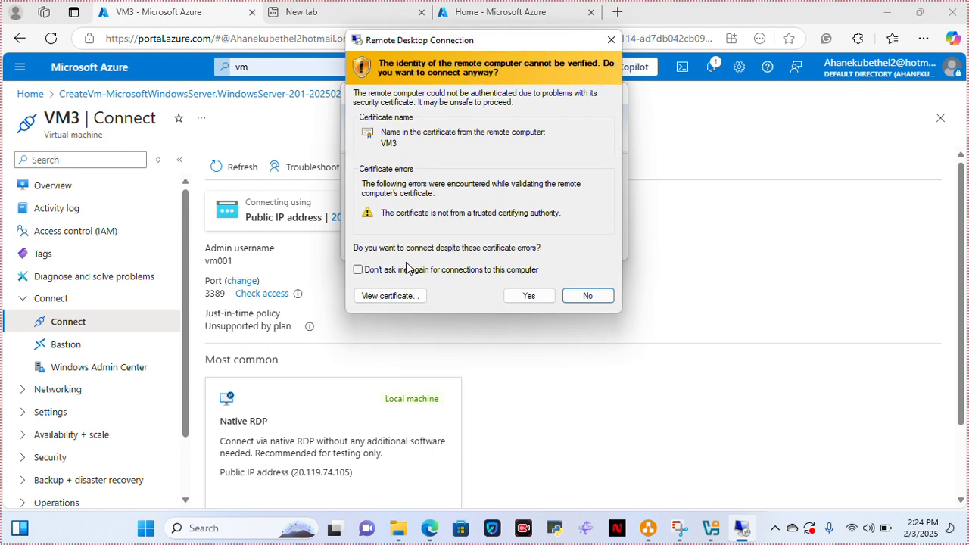
{"action": "left_click", "coordinate": [539, 297]}
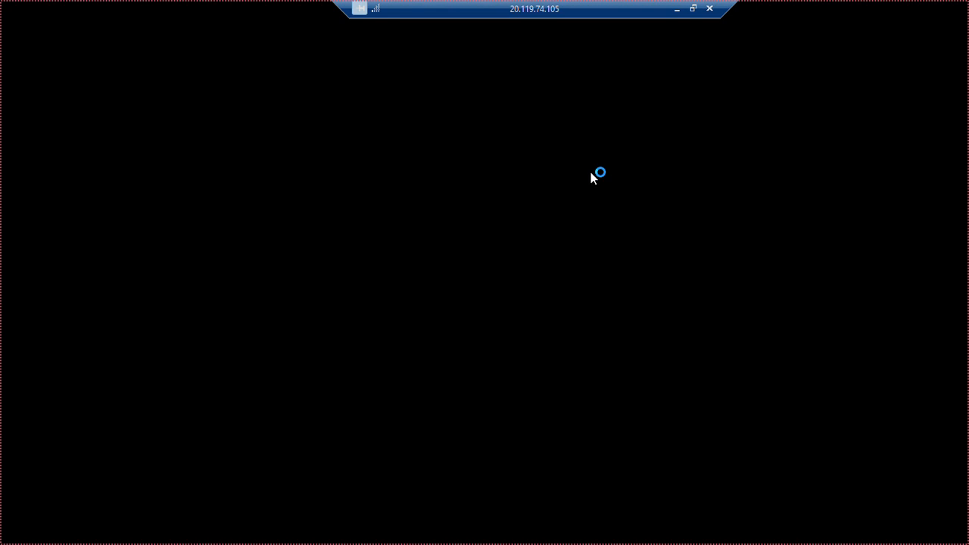
Step: Return to the VM3 remote desktop session and dismiss the Windows Admin Center and Azure Arc notice in Server Manager
{"action": "left_click", "coordinate": [676, 9]}
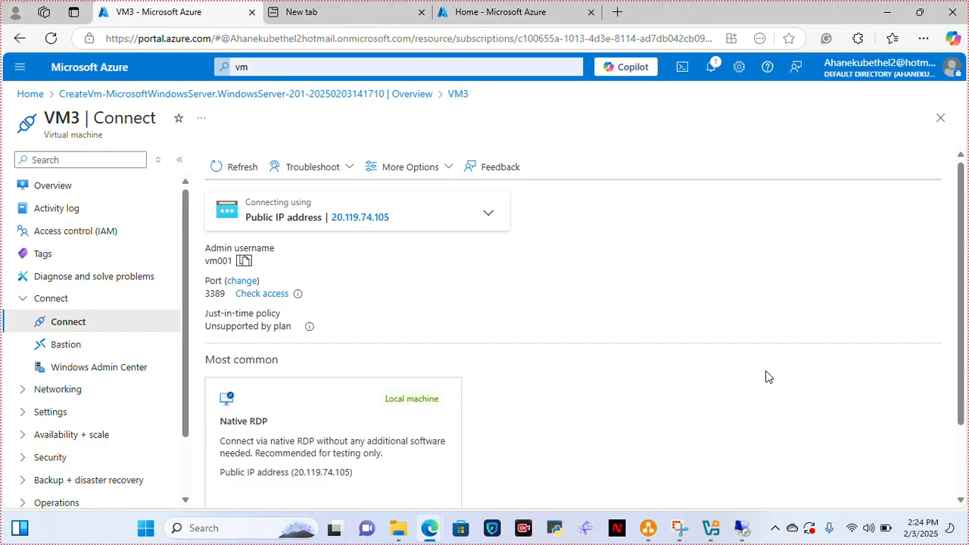
{"action": "left_click", "coordinate": [743, 527]}
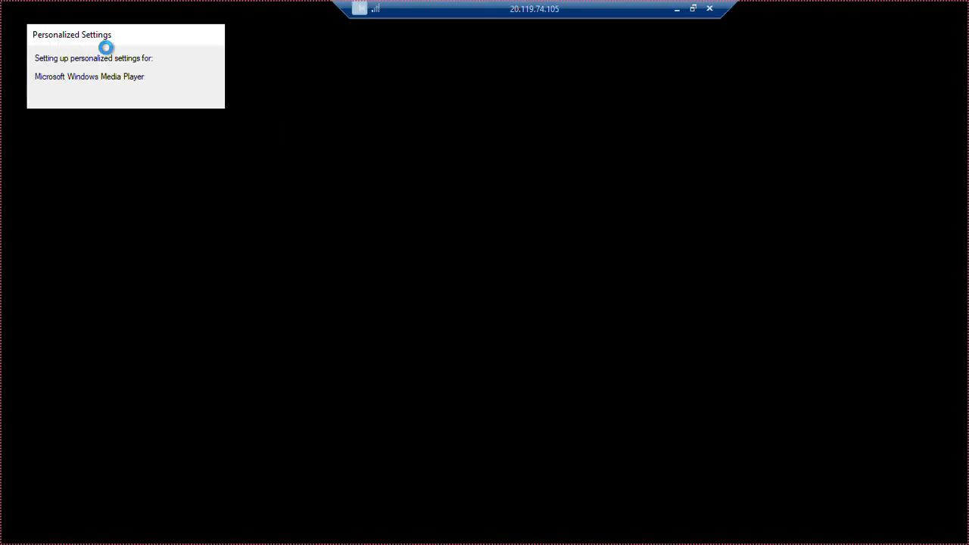
{"action": "left_click", "coordinate": [676, 9]}
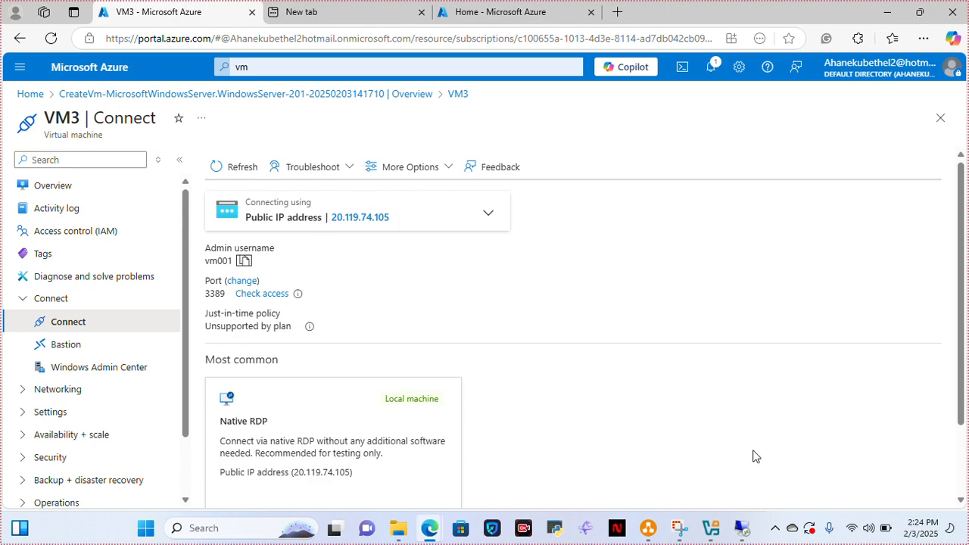
{"action": "left_click", "coordinate": [739, 532]}
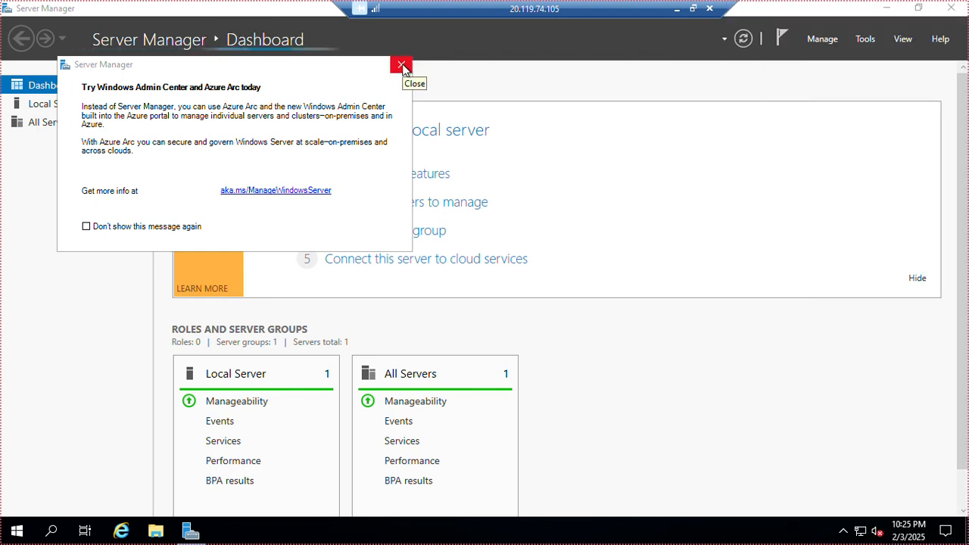
{"action": "left_click", "coordinate": [401, 66]}
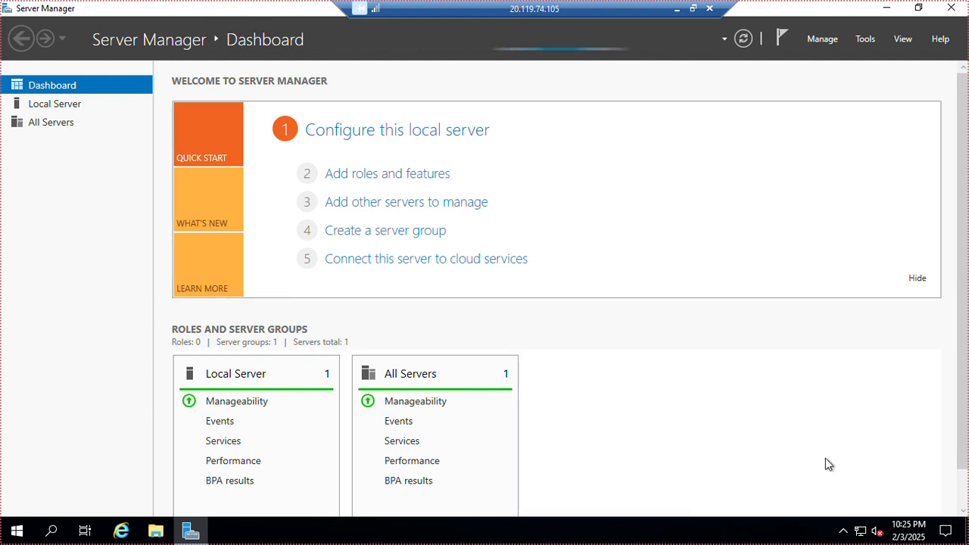
{"action": "left_click", "coordinate": [860, 533]}
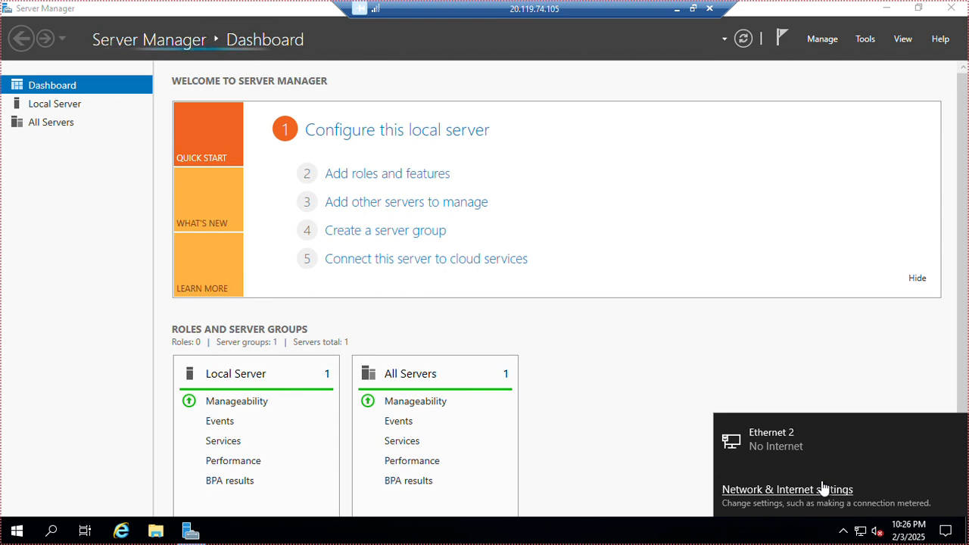
{"action": "left_click", "coordinate": [572, 446]}
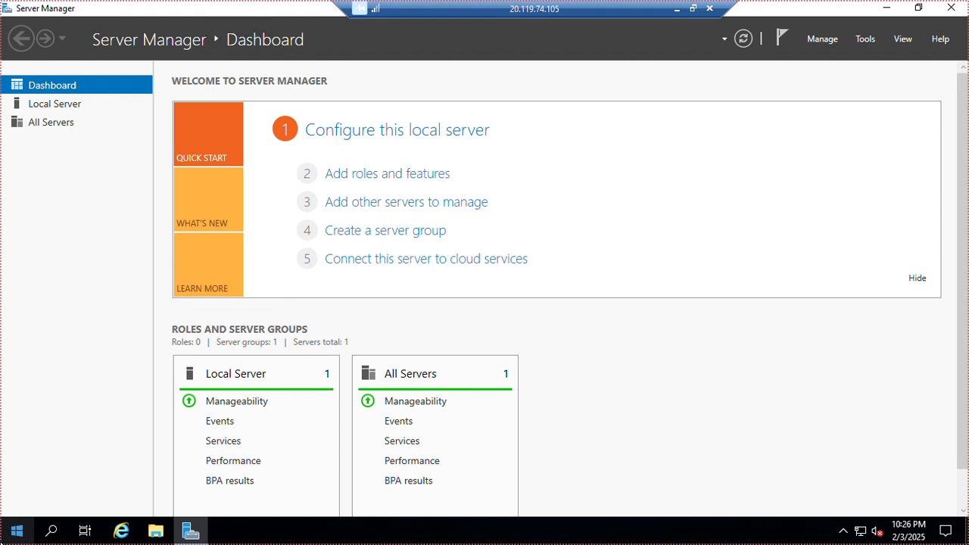
{"action": "left_click", "coordinate": [16, 530]}
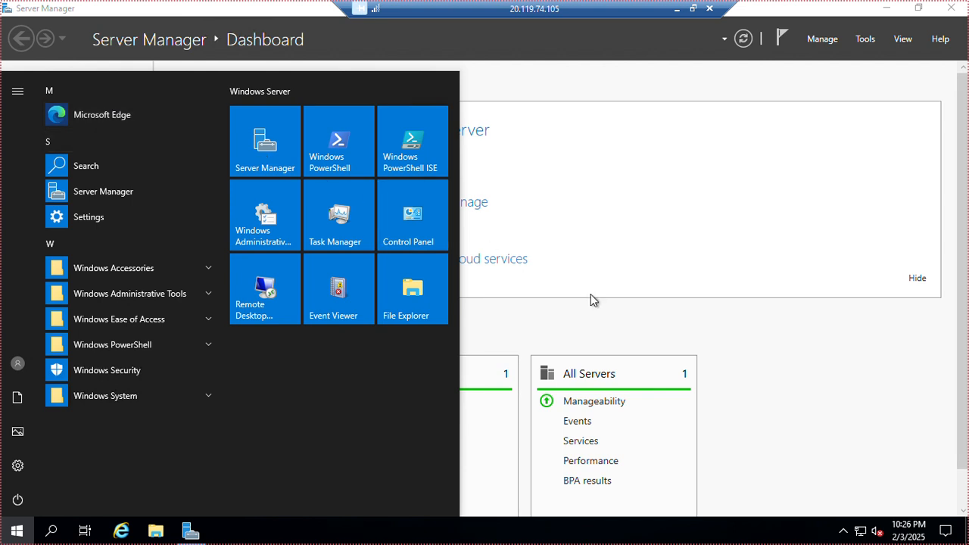
{"action": "left_click", "coordinate": [625, 326]}
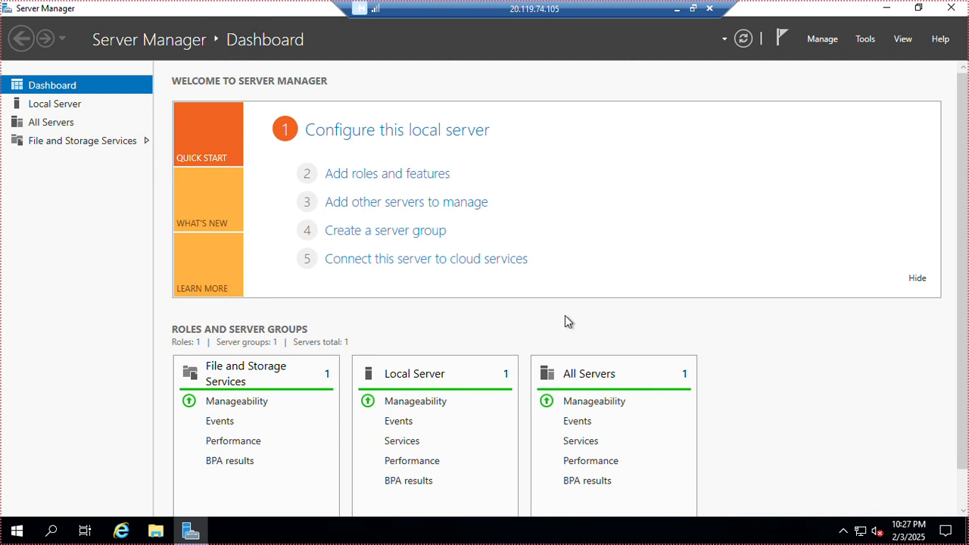
Step: Start adding roles and features as a role-based or feature-based installation, with VM3 from the server pool as destination
{"action": "left_click", "coordinate": [417, 184]}
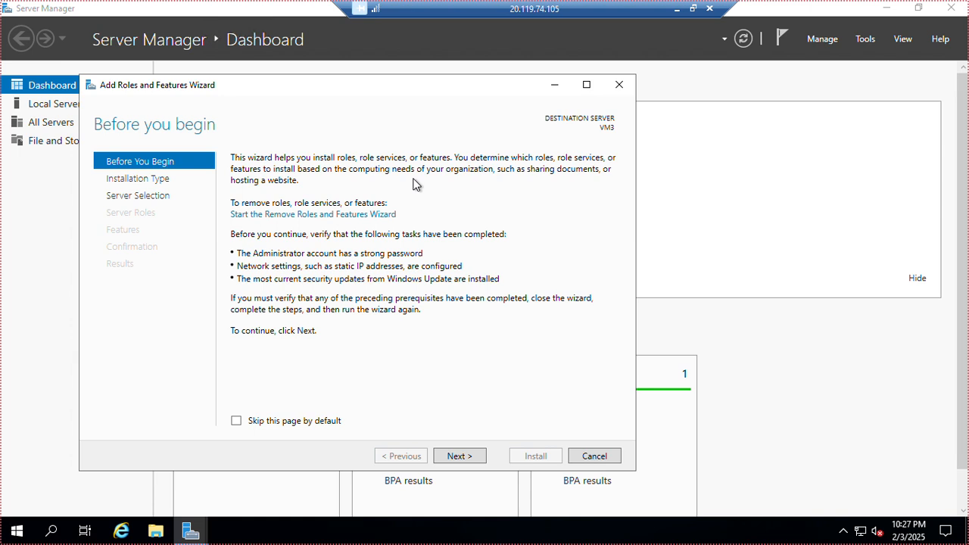
{"action": "left_click", "coordinate": [622, 88]}
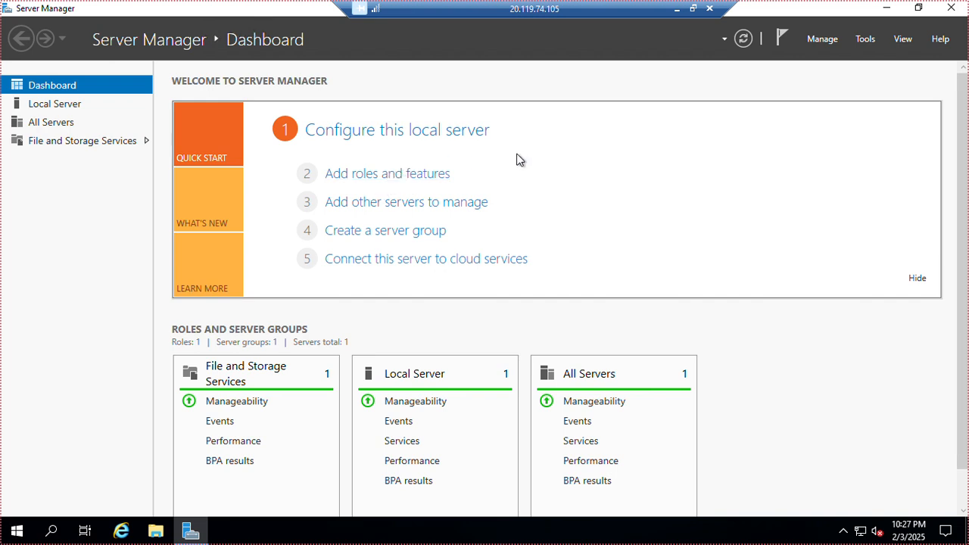
{"action": "left_click", "coordinate": [414, 174]}
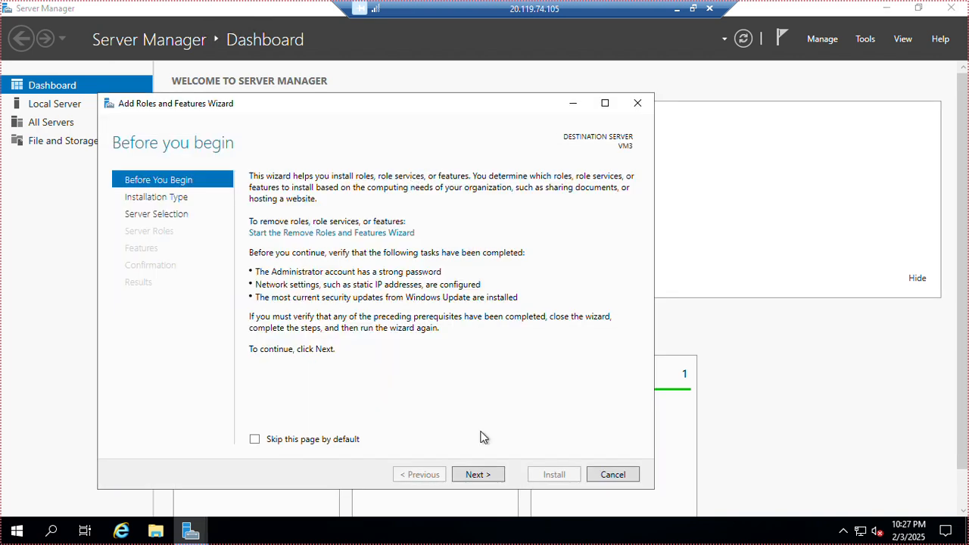
{"action": "left_click", "coordinate": [475, 474]}
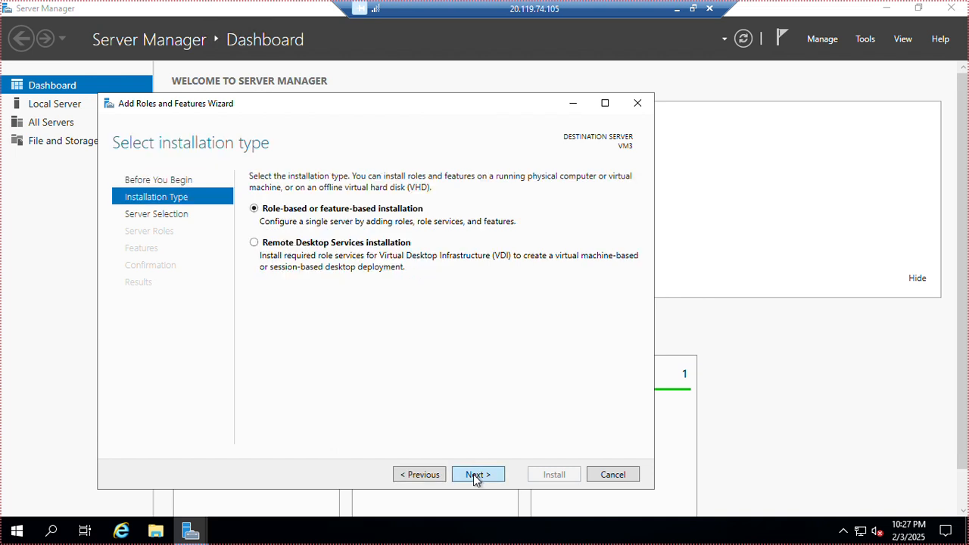
{"action": "left_click", "coordinate": [475, 475]}
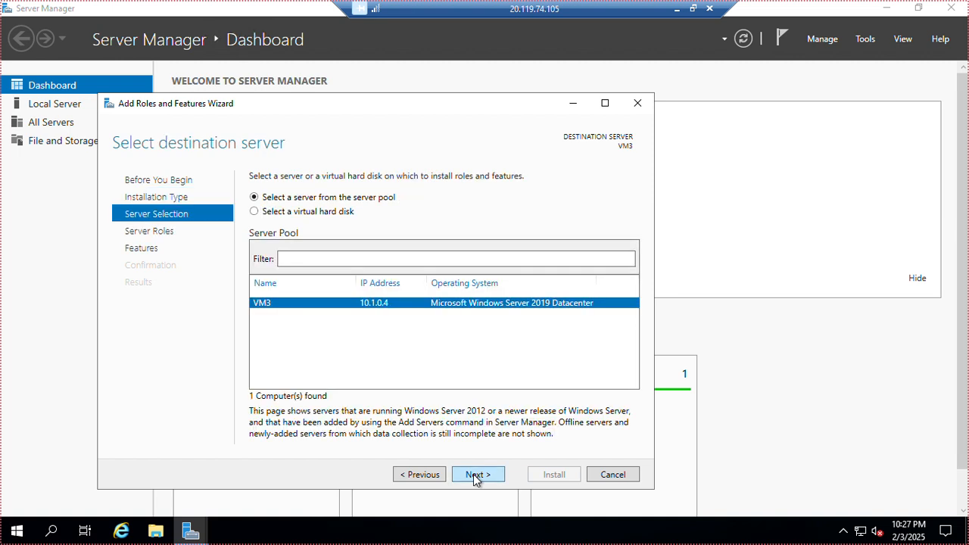
{"action": "left_click", "coordinate": [475, 475]}
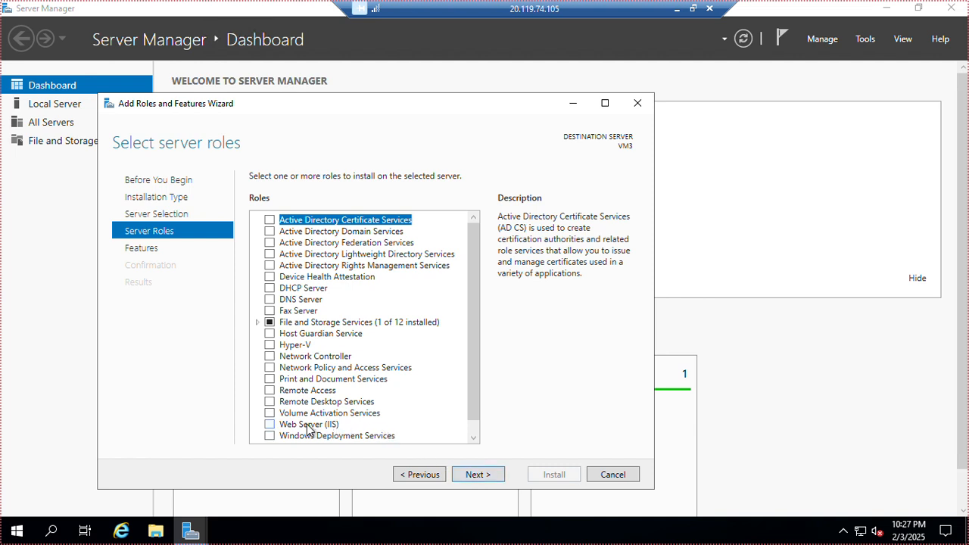
Step: Add the Web Server (IIS) role with its management tools and install it with the default features and role services
{"action": "left_click", "coordinate": [271, 425]}
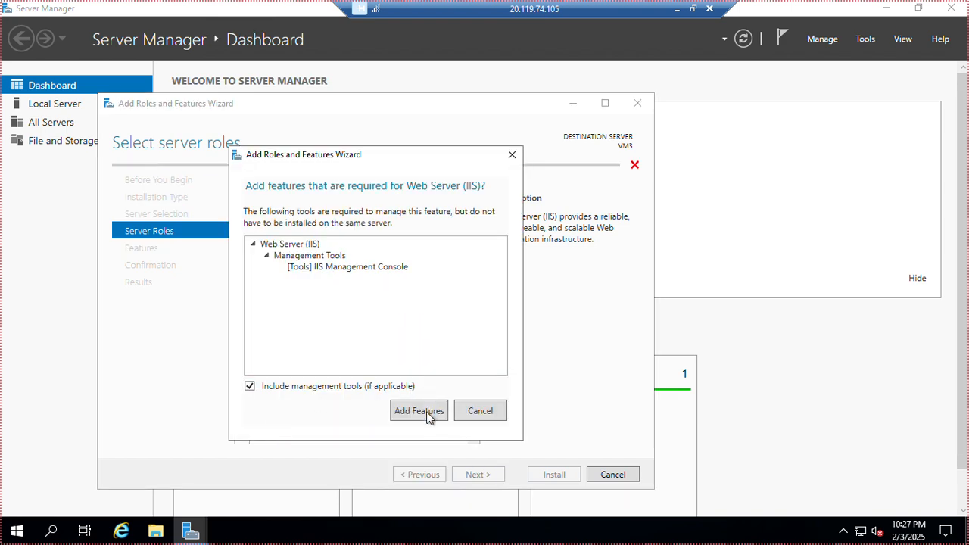
{"action": "left_click", "coordinate": [426, 412]}
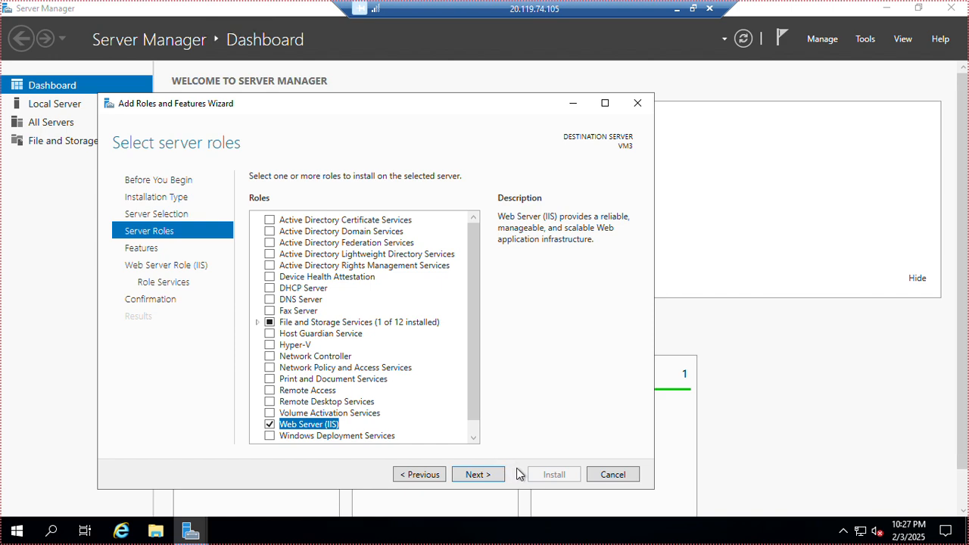
{"action": "left_click", "coordinate": [492, 475]}
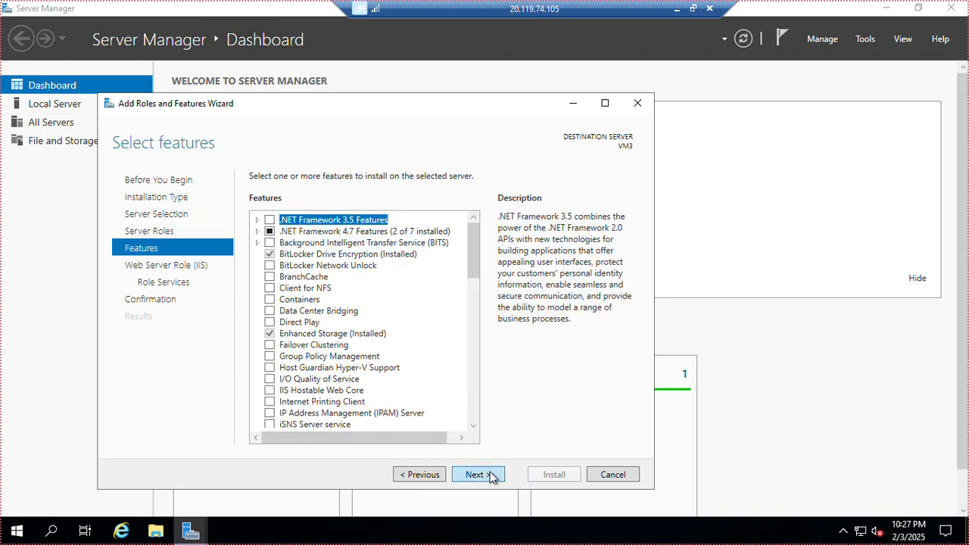
{"action": "left_click", "coordinate": [483, 476]}
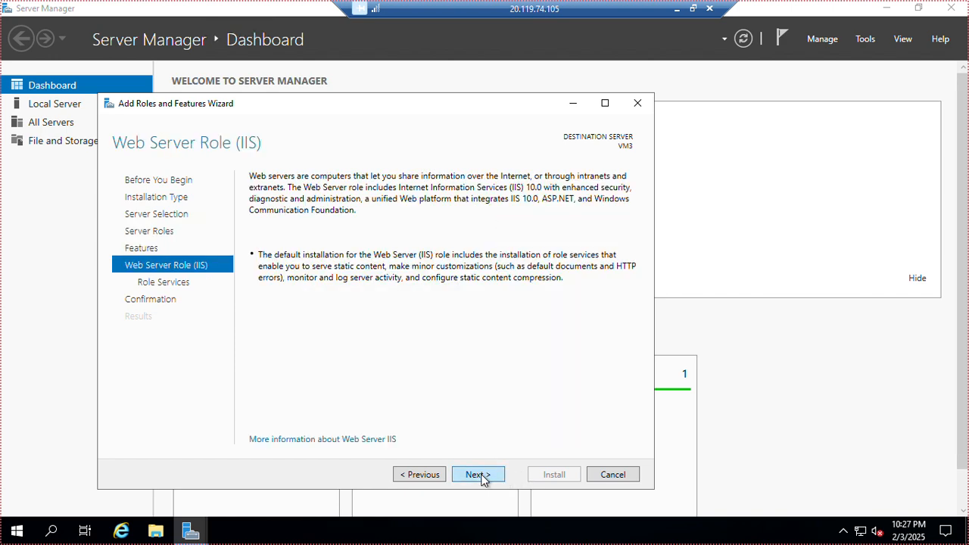
{"action": "left_click", "coordinate": [479, 474]}
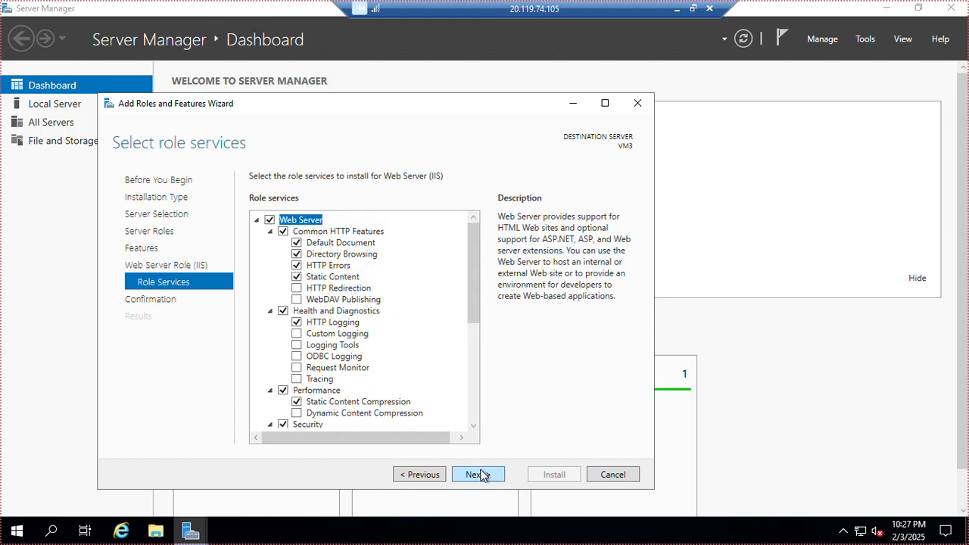
{"action": "left_click", "coordinate": [477, 474]}
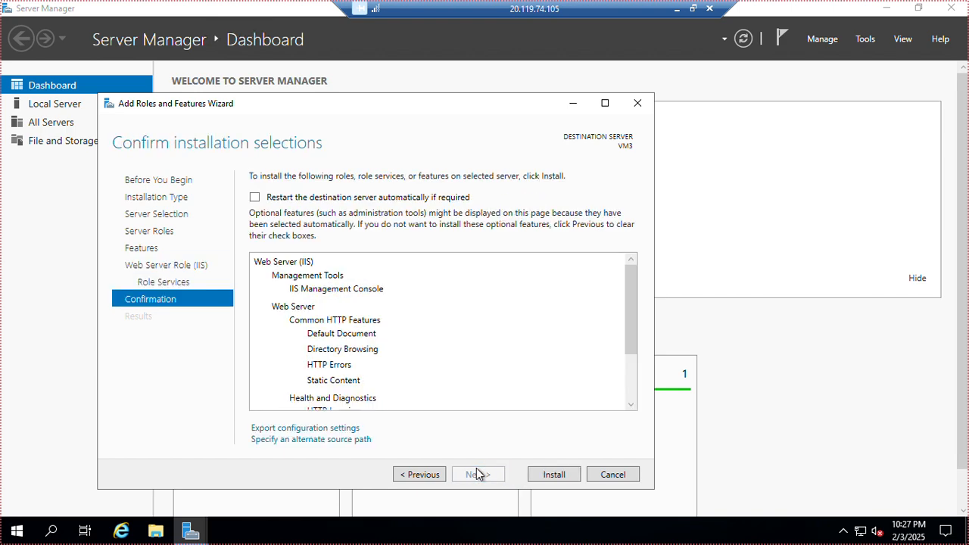
{"action": "left_click", "coordinate": [563, 474]}
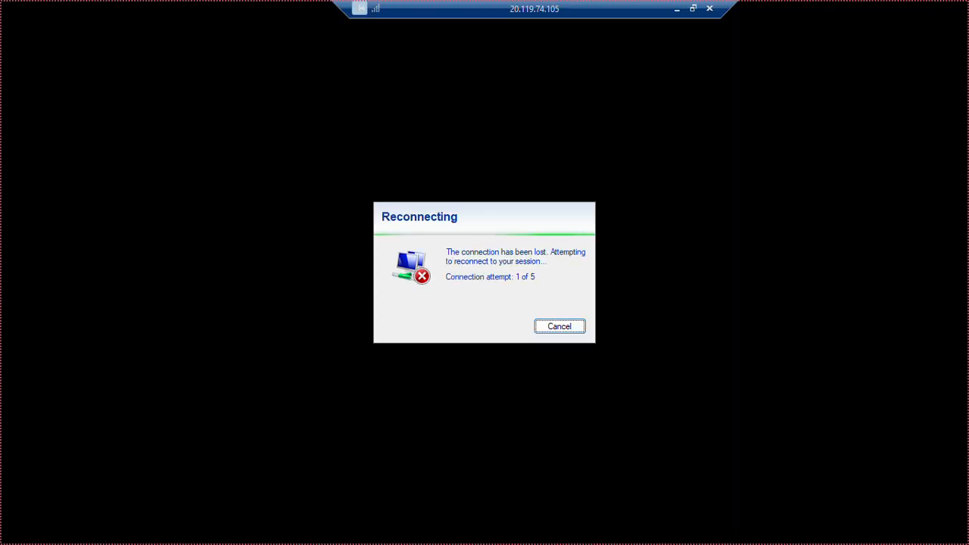
Step: Cancel the automatic reconnection and start a new Remote Desktop connection to VM3's copied public IP address, 20.119.74.105
{"action": "left_click", "coordinate": [560, 326]}
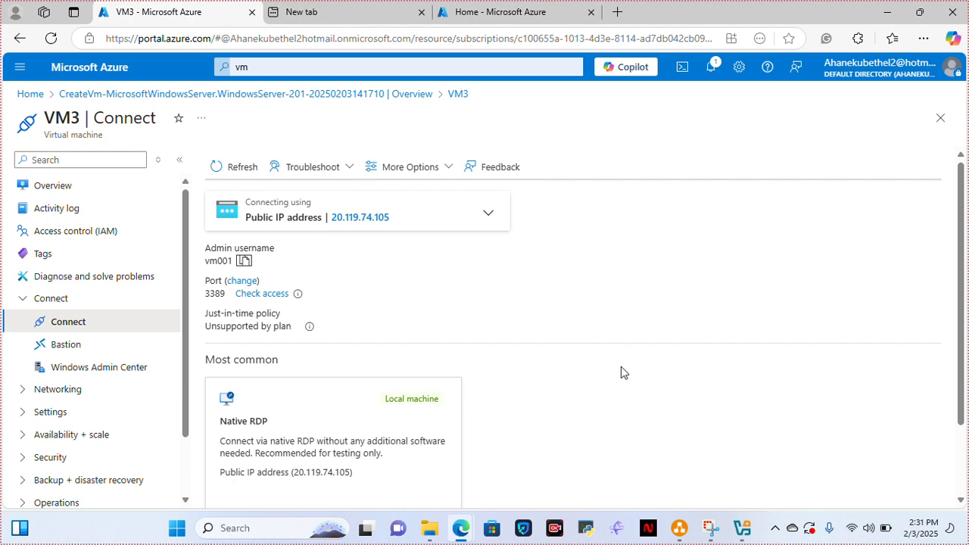
{"action": "key", "text": "super"}
{"action": "type", "text": "rdp"}
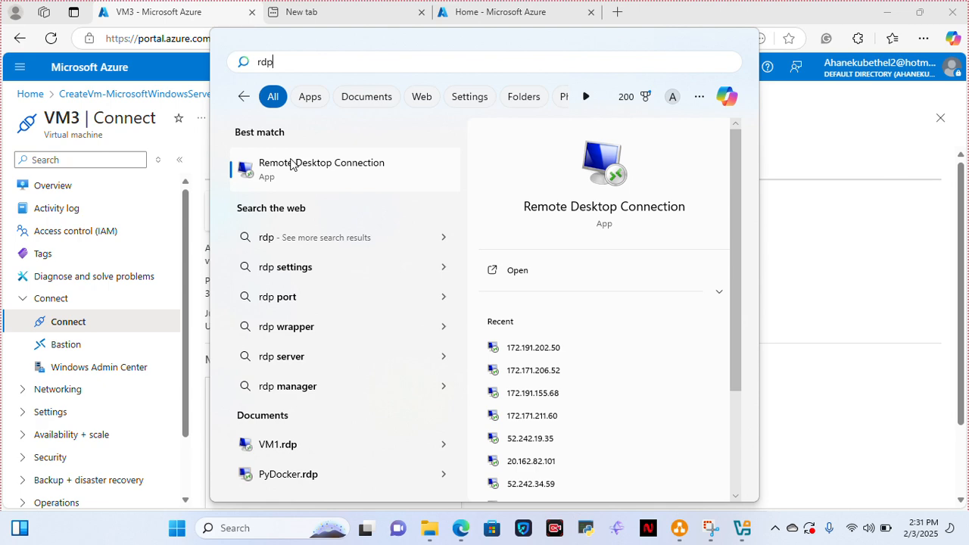
{"action": "key", "text": "Escape"}
{"action": "key", "text": "Escape"}
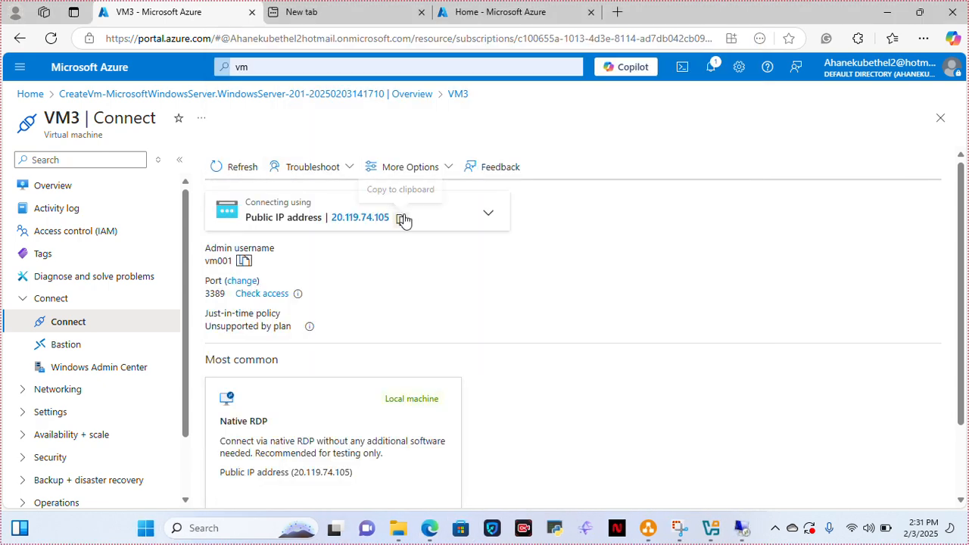
{"action": "left_click", "coordinate": [401, 219]}
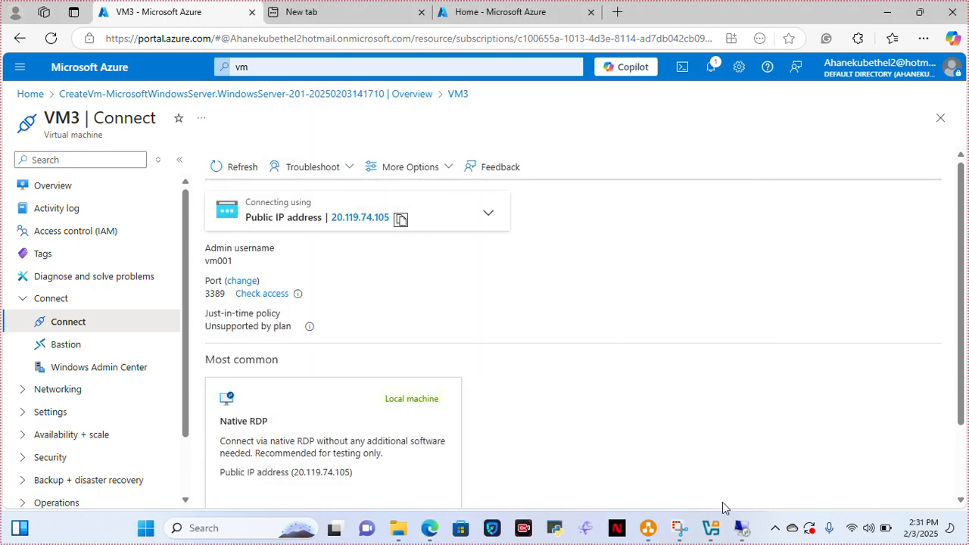
{"action": "left_click", "coordinate": [741, 528]}
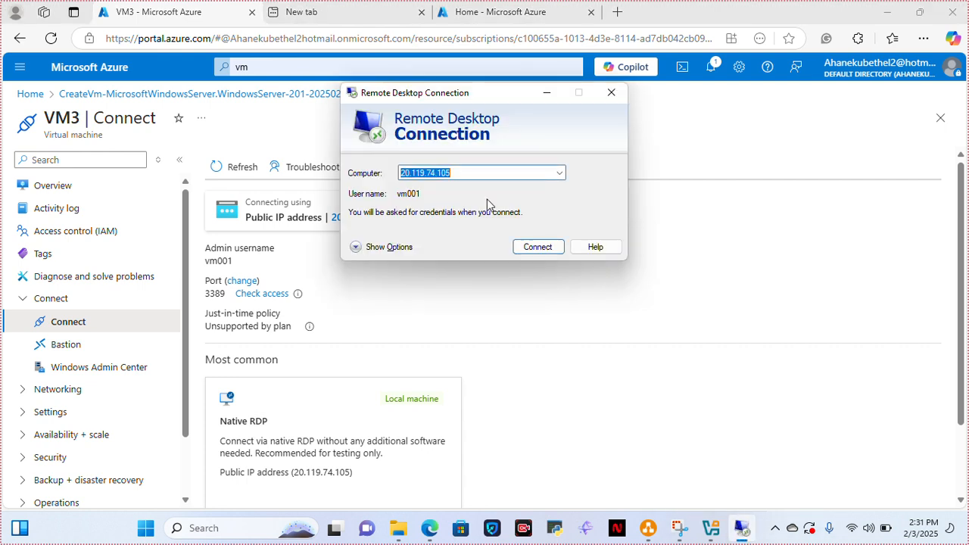
{"action": "key", "text": "ctrl+v"}
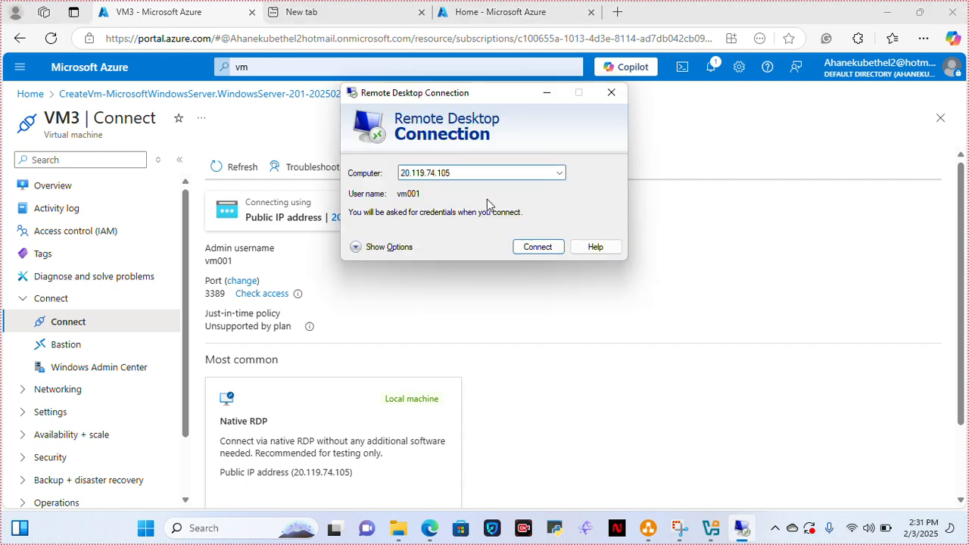
{"action": "left_click", "coordinate": [537, 247]}
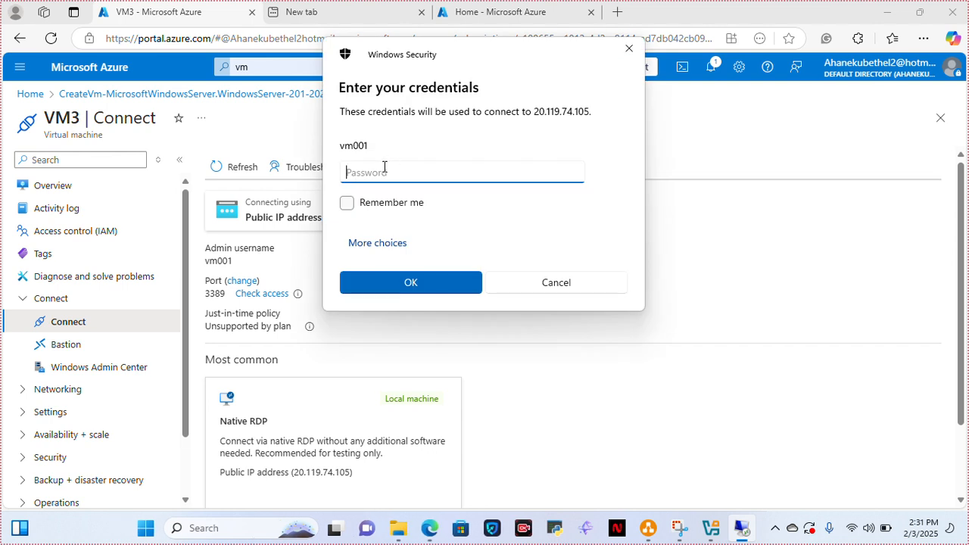
Step: Enter the account password for vm001, submit the credentials and connect to VM3 despite the certificate errors
{"action": "type", "text": "••••••••••••"}
{"action": "left_click", "coordinate": [370, 279]}
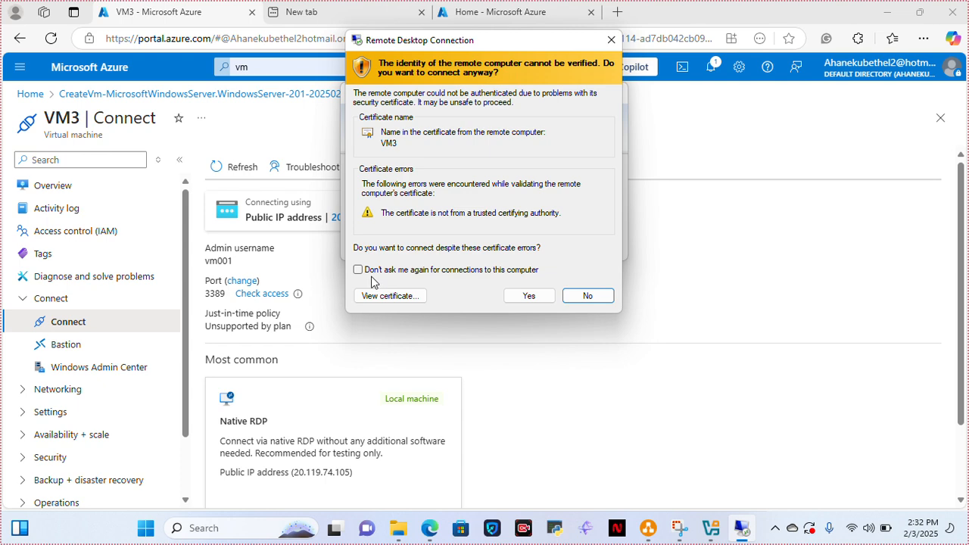
{"action": "left_click", "coordinate": [545, 300]}
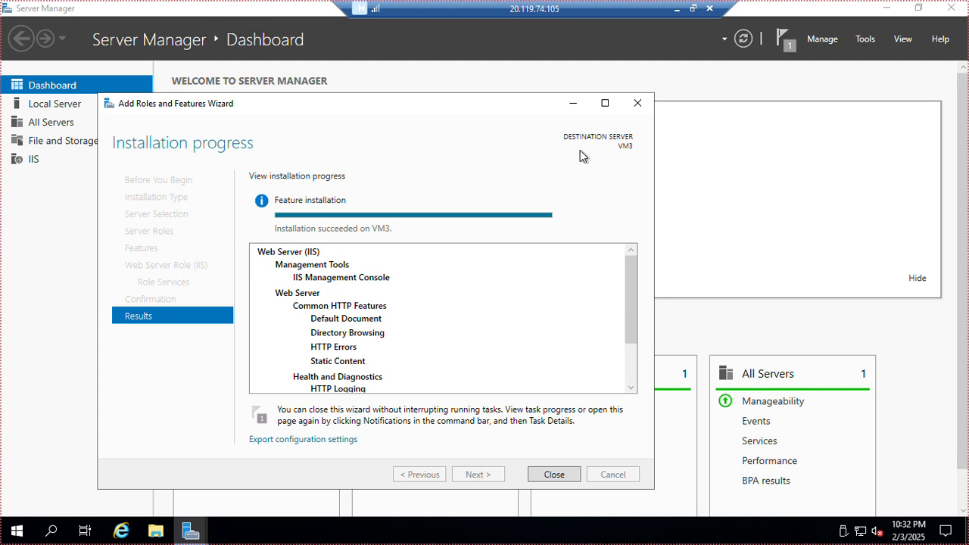
Step: Close the finished Add Roles and Features Wizard and hide the welcome tile on the Server Manager dashboard
{"action": "left_click", "coordinate": [545, 475]}
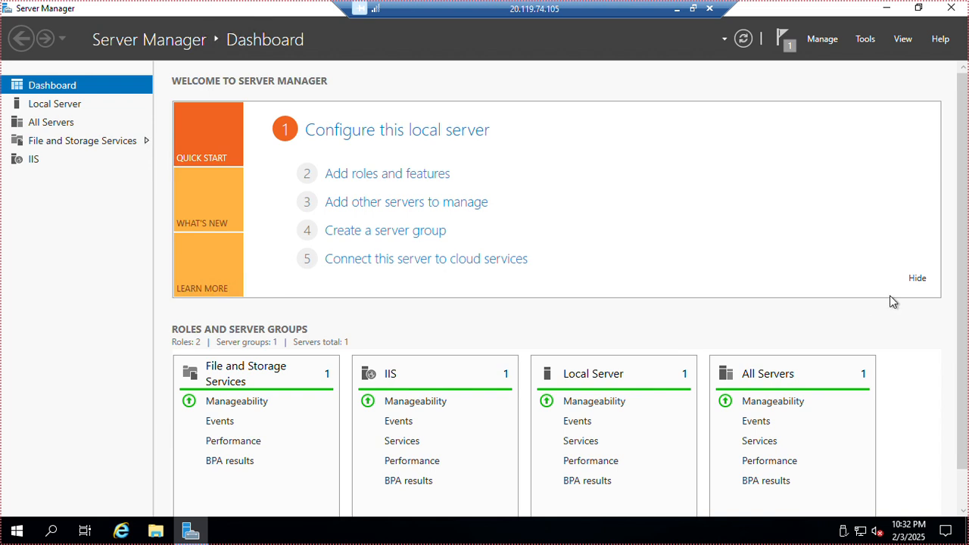
{"action": "left_click", "coordinate": [916, 279]}
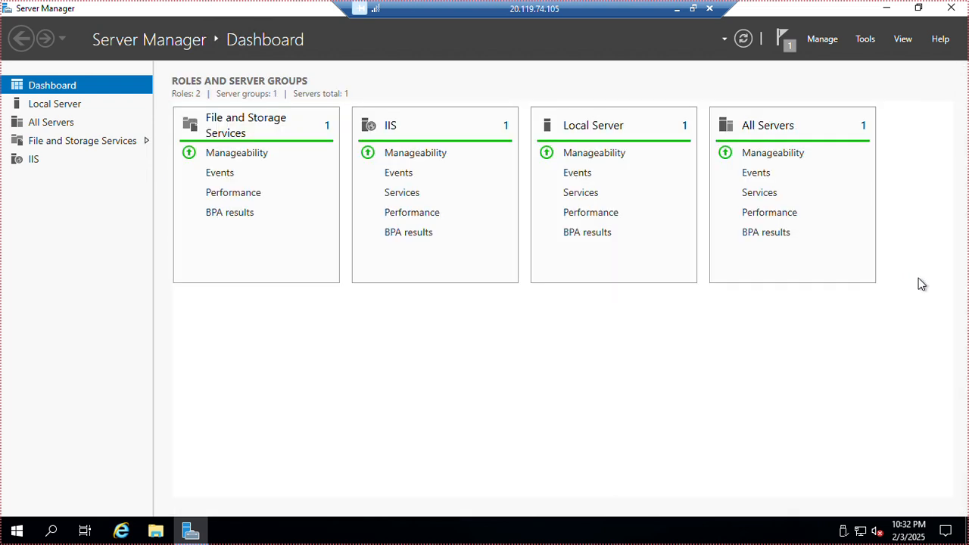